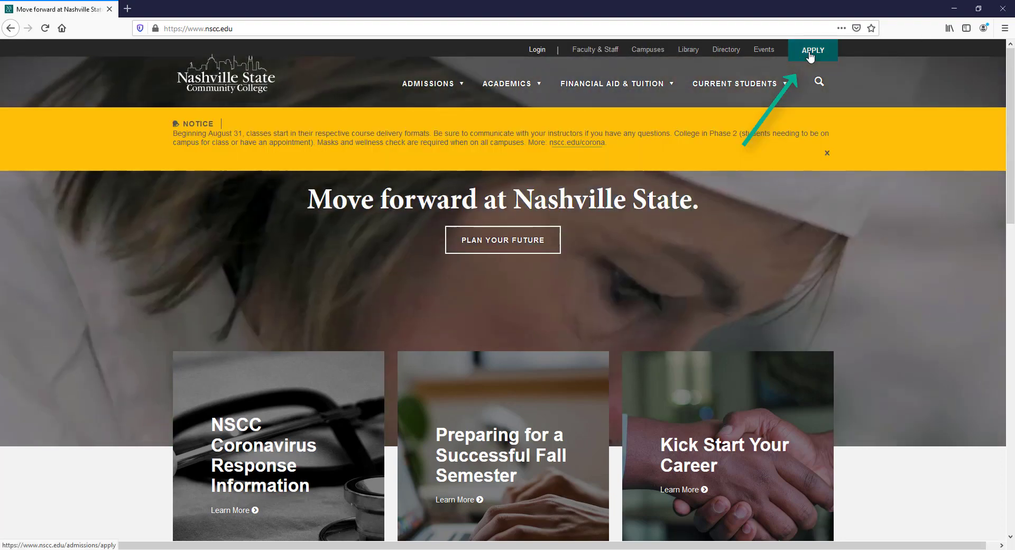
Go from the college's Apply page to the online admissions application login.
left_click(811, 53)
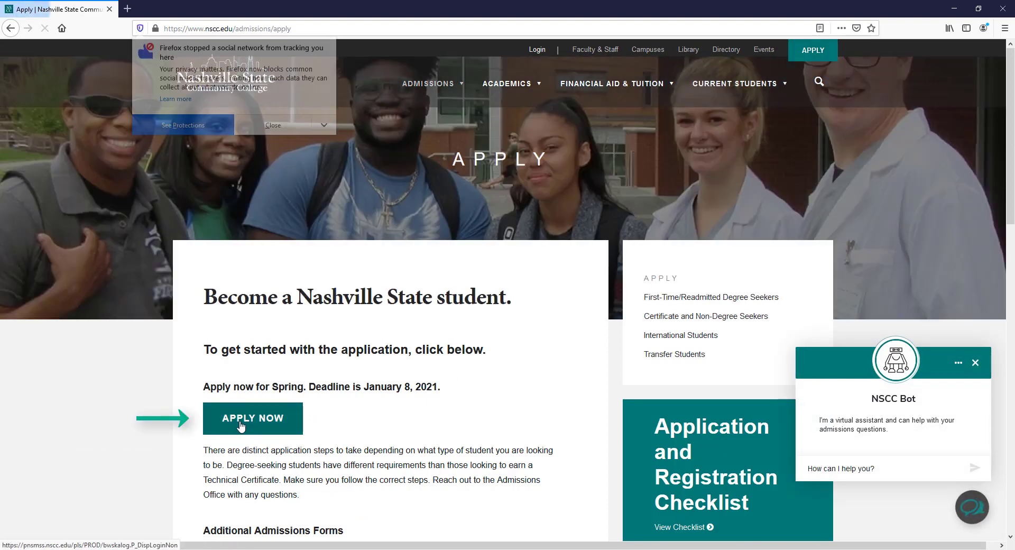
left_click(241, 424)
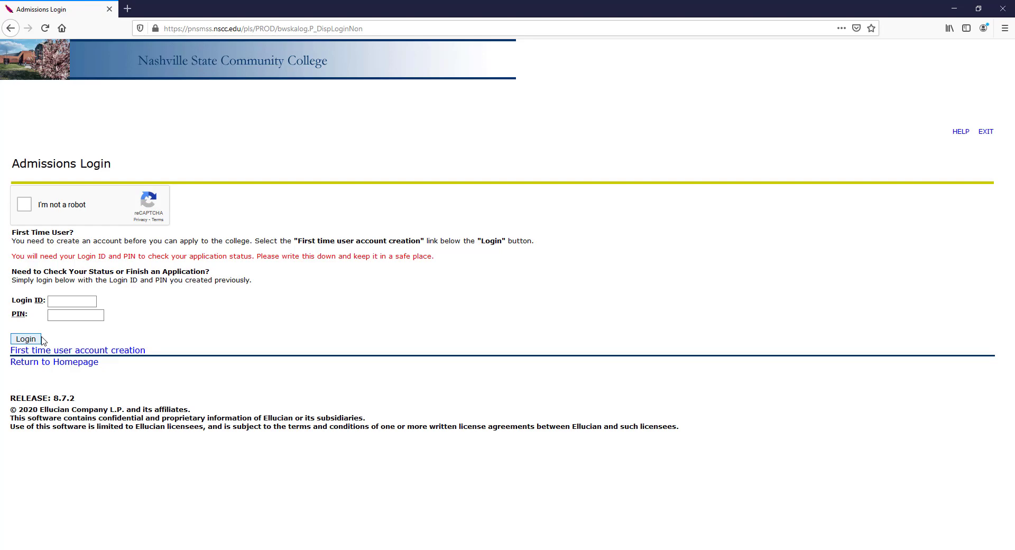
Create a first-time user account with a new login ID and a matching PIN entered twice.
left_click(80, 351)
left_click(113, 303)
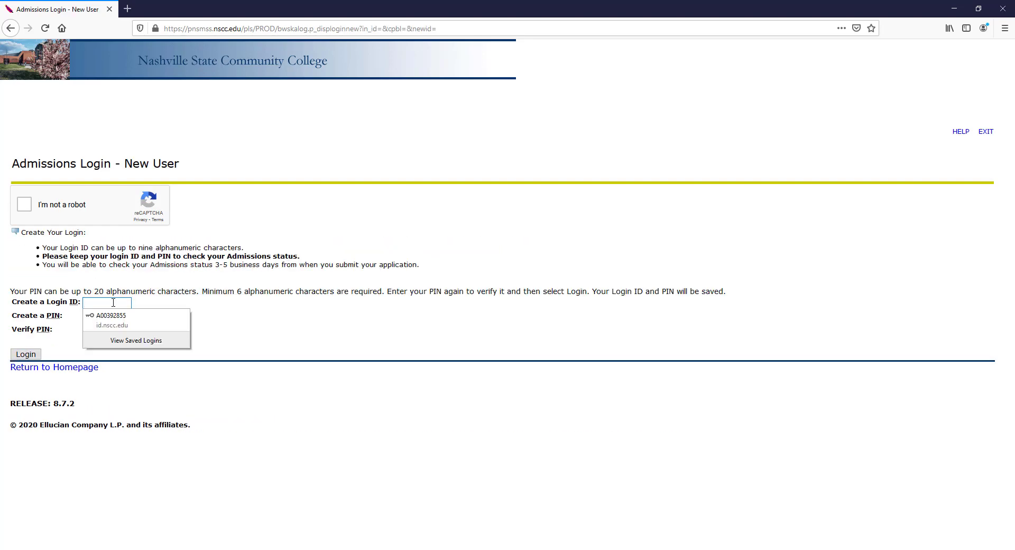
type("Sam")
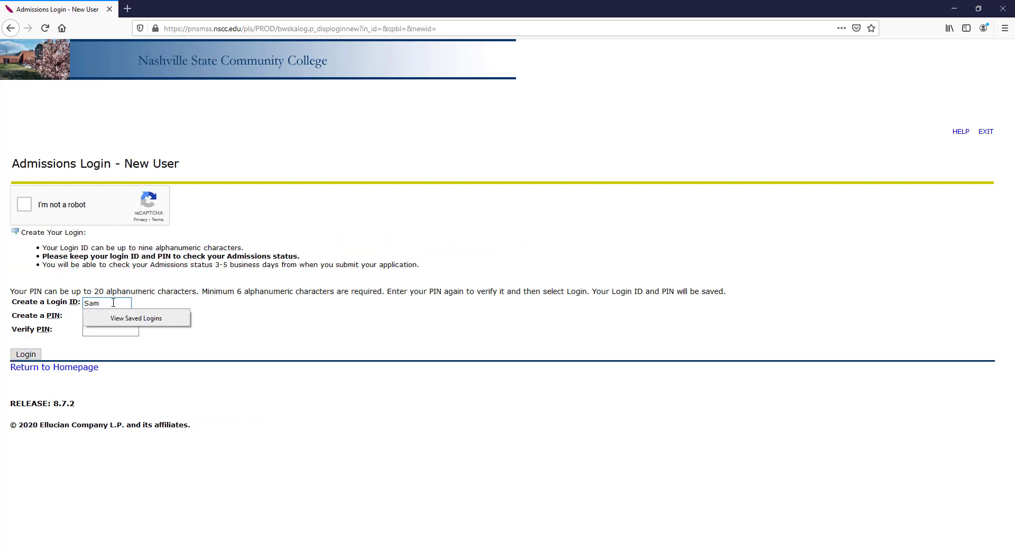
type("Stud")
key("Tab")
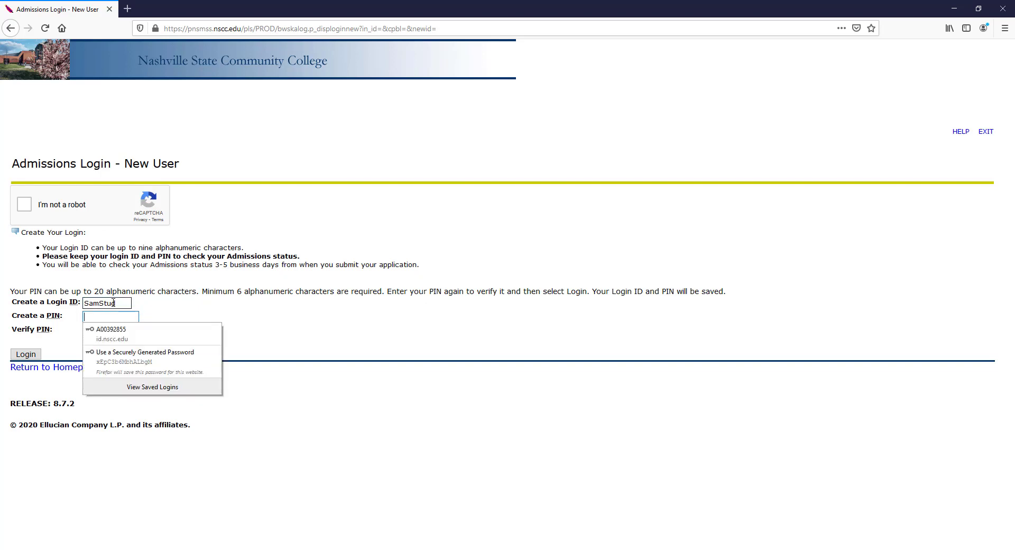
type("••••••••")
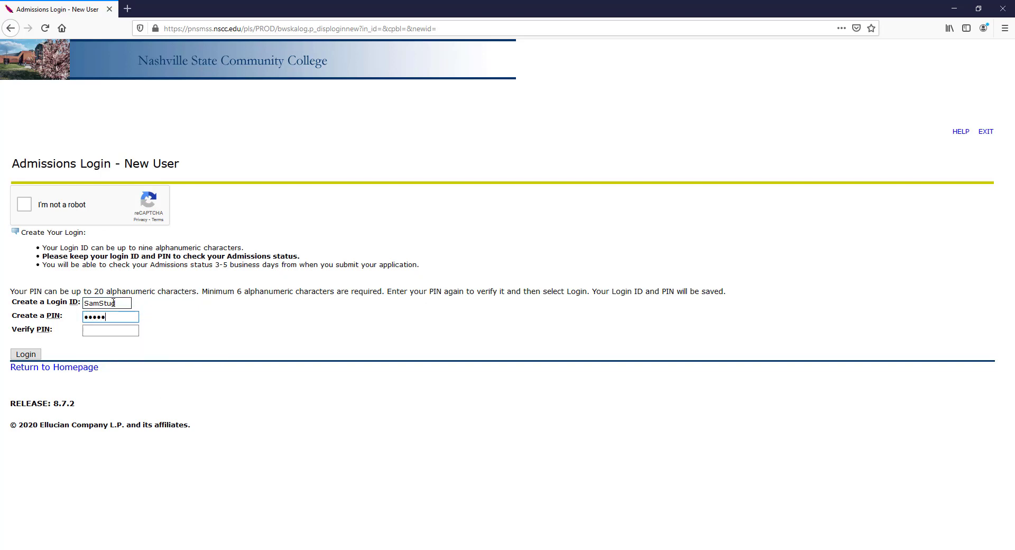
key("Tab")
type("••••")
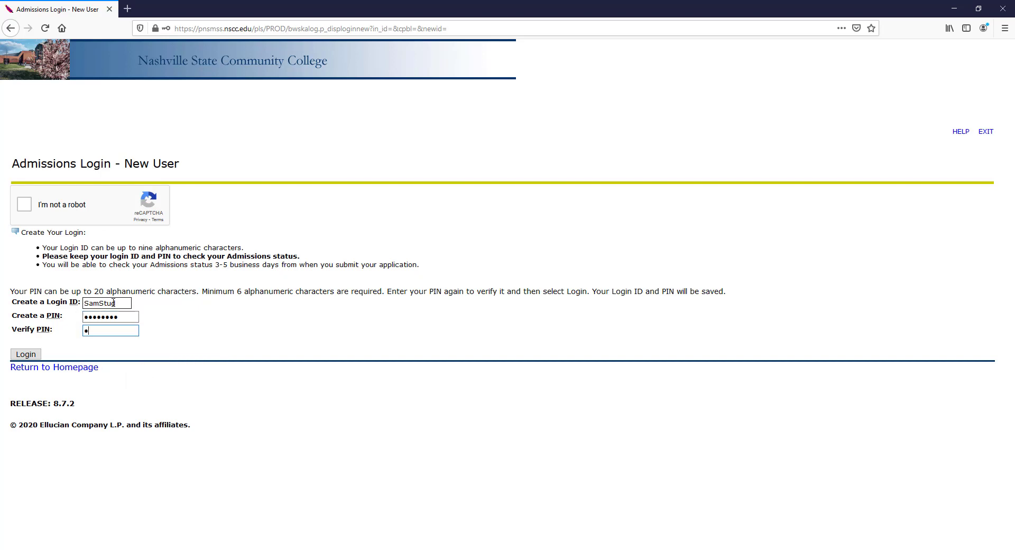
type("••••")
Pass the reCAPTCHA by marking the traffic-light and crosswalk tiles, then log in.
left_click(25, 208)
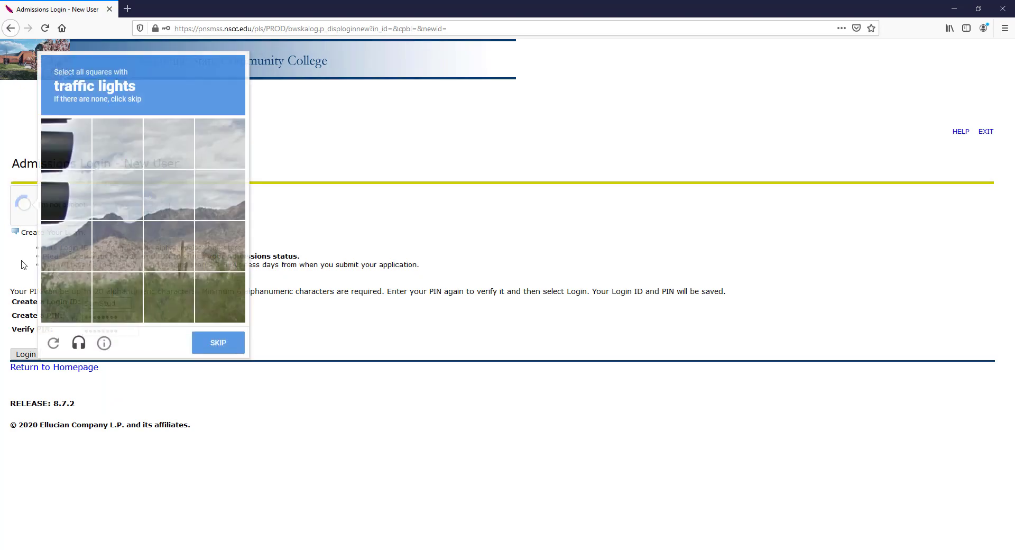
left_click(58, 140)
left_click(57, 192)
left_click(63, 244)
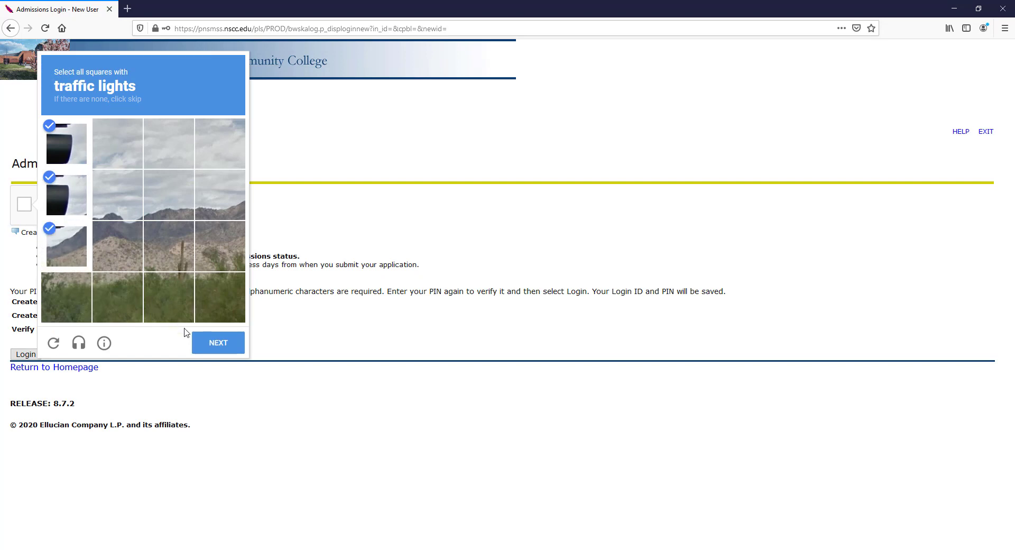
left_click(212, 342)
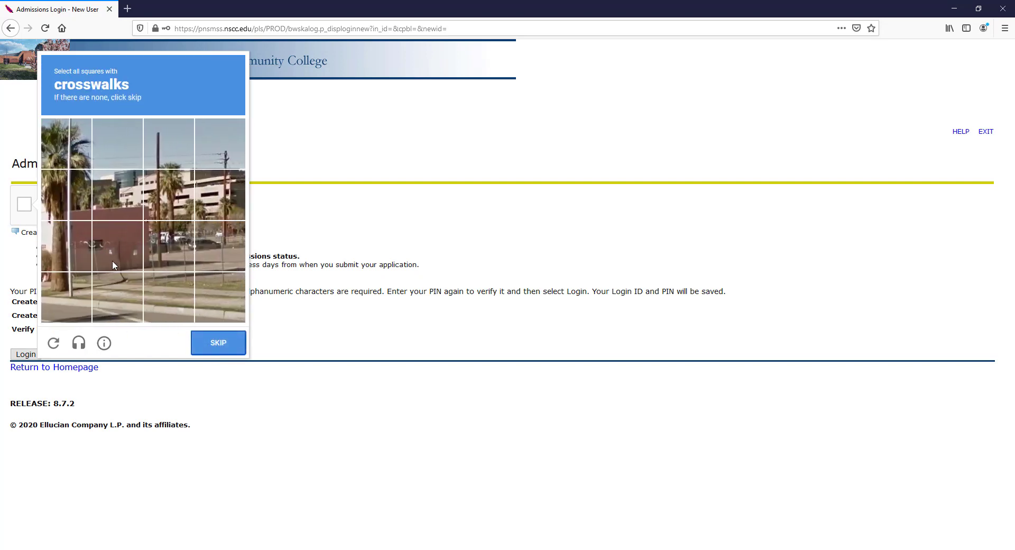
left_click(124, 317)
left_click(86, 317)
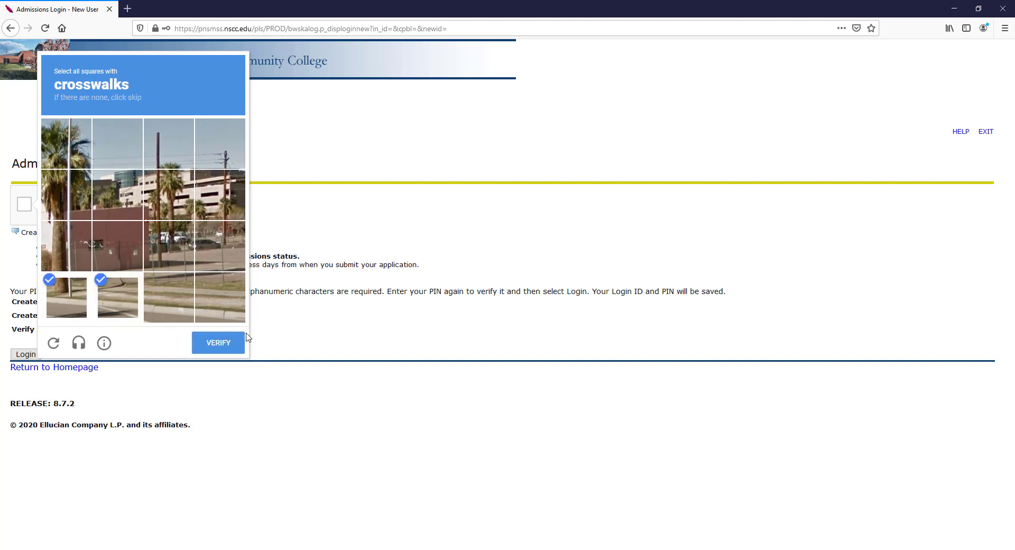
left_click(219, 344)
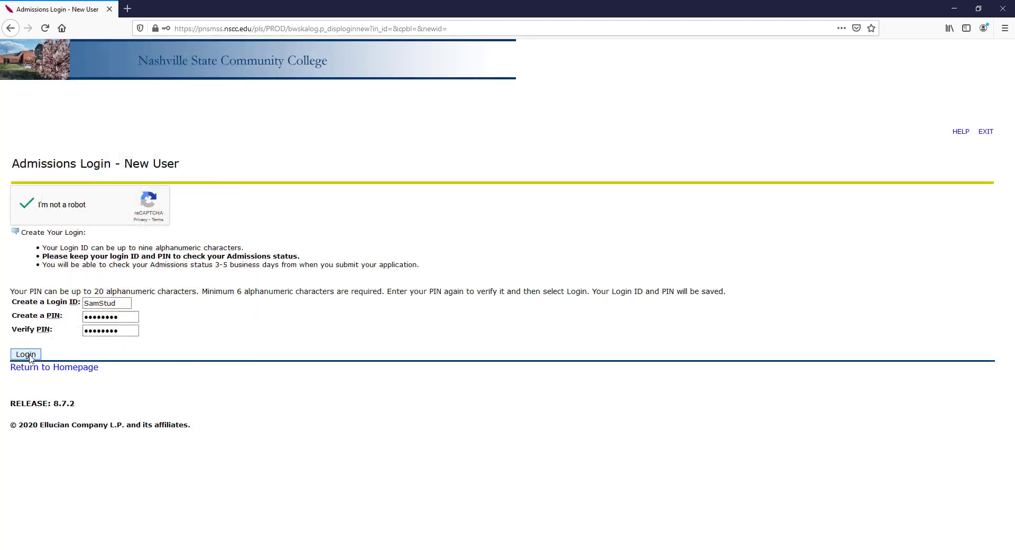
left_click(27, 354)
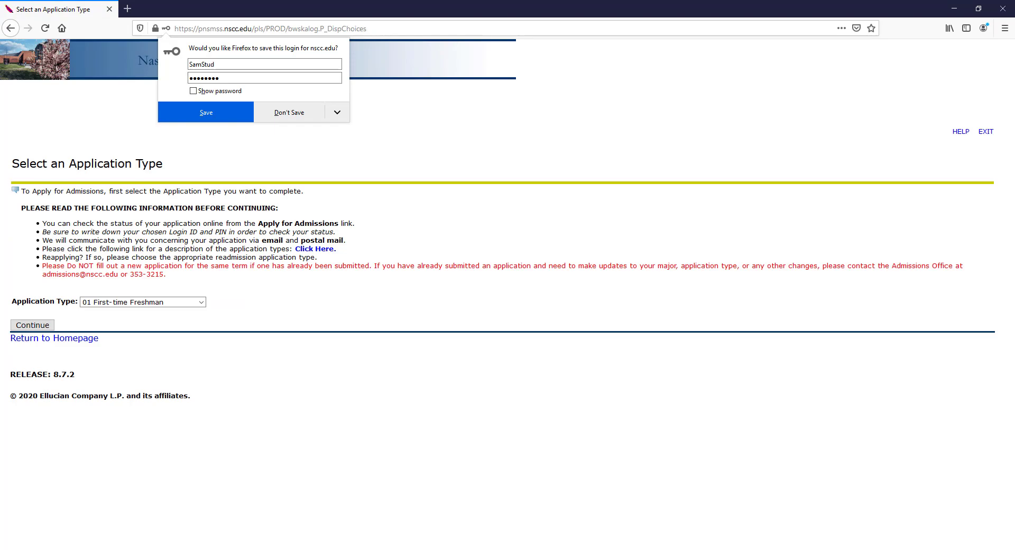
Dismiss the save-login prompt and continue with 01 First-time Freshman as the application type.
left_click(288, 354)
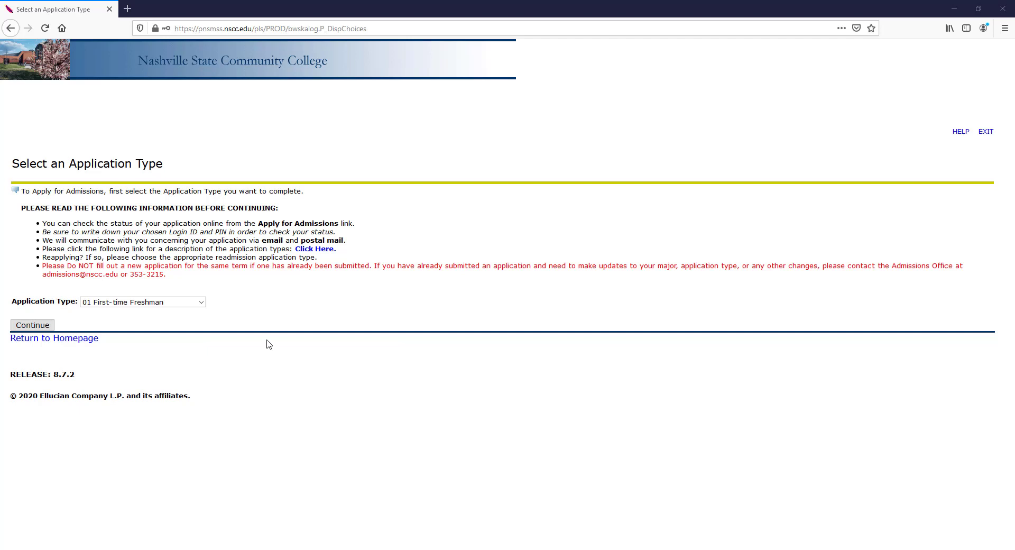
left_click(195, 304)
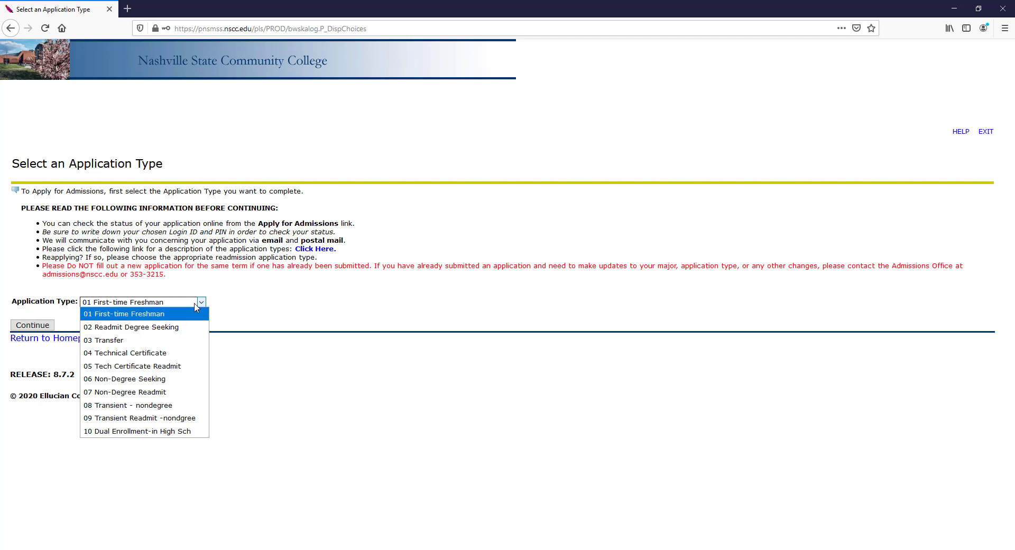
left_click(172, 309)
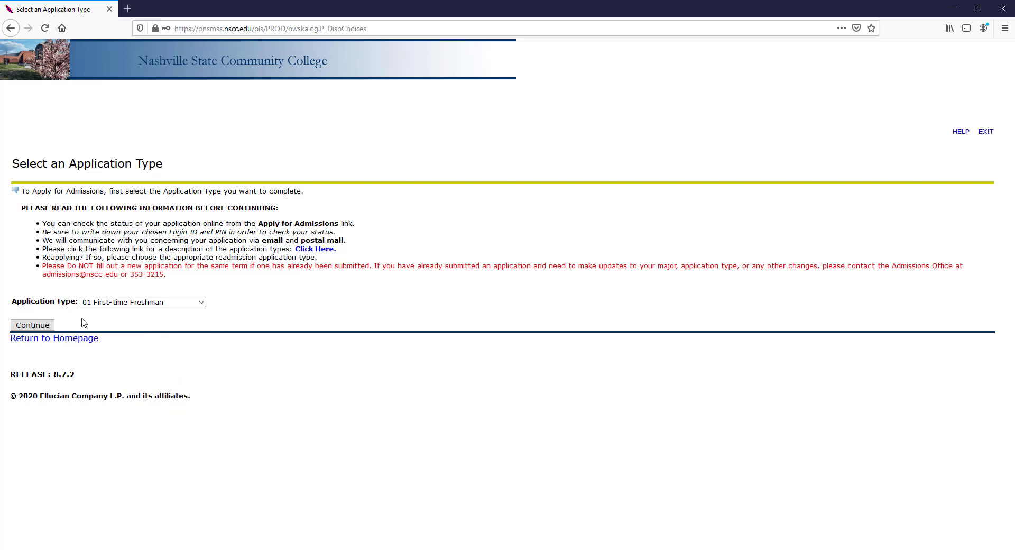
left_click(47, 326)
left_click(155, 233)
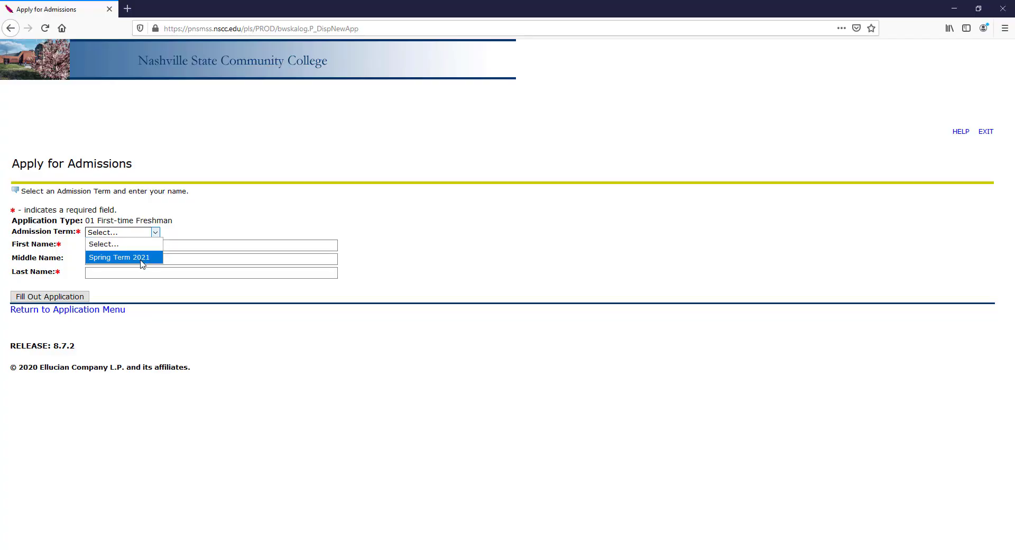
Choose Spring Term 2021, enter the applicant's first and last name, and create the application.
left_click(142, 259)
left_click(139, 244)
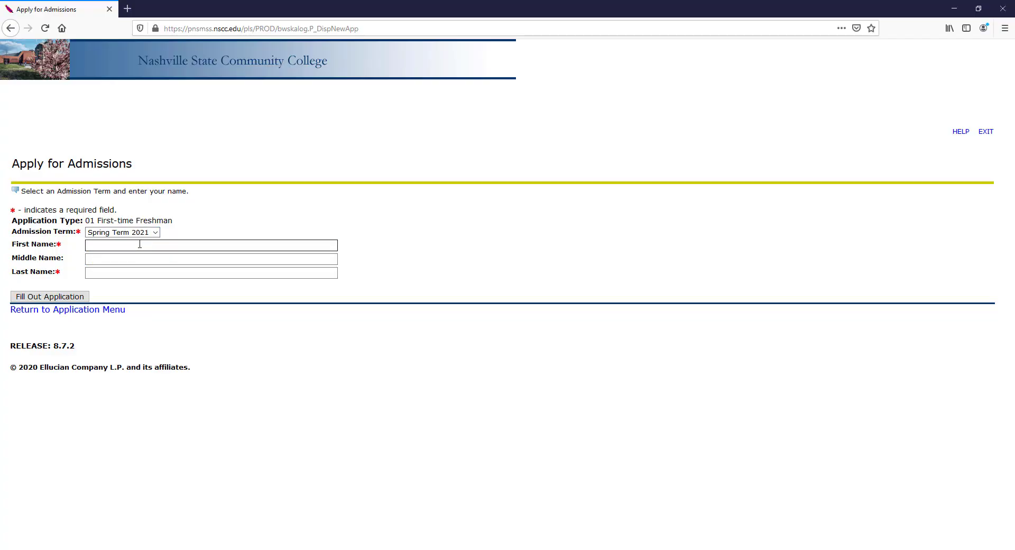
type("Sam")
key("Tab")
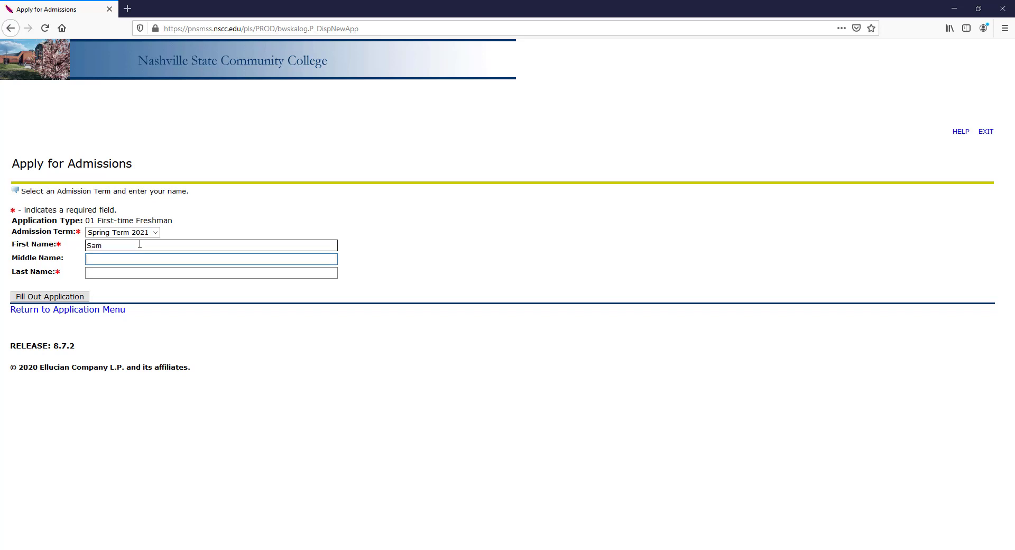
key("Tab")
type("Student")
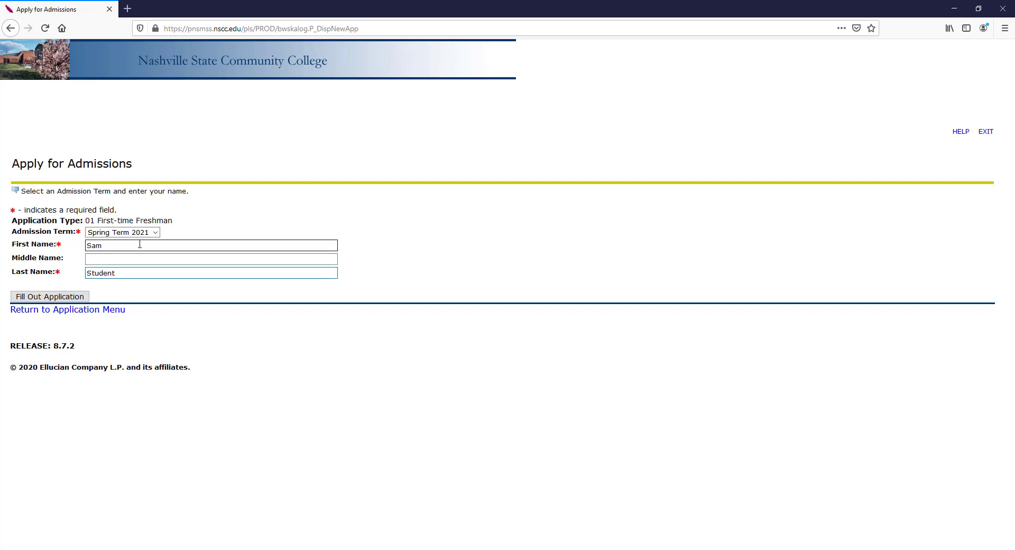
left_click(48, 297)
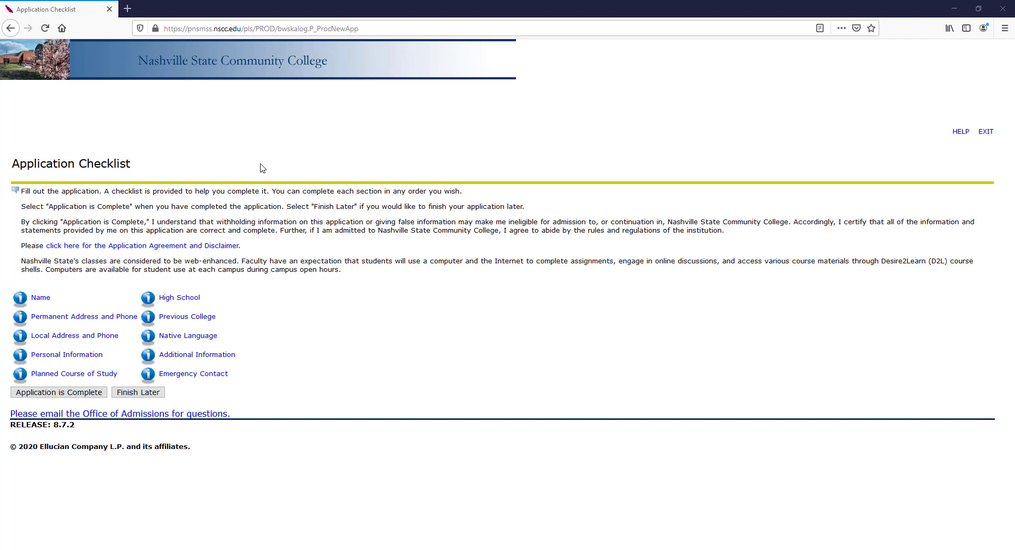
Accept the Name section, then enter the permanent street address and city using the saved autofill entry.
left_click(39, 296)
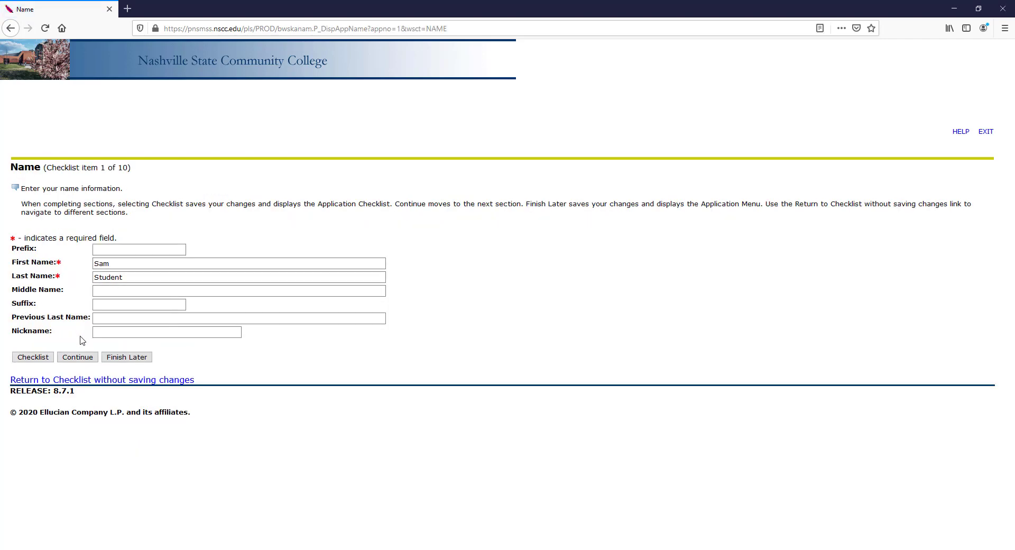
left_click(77, 357)
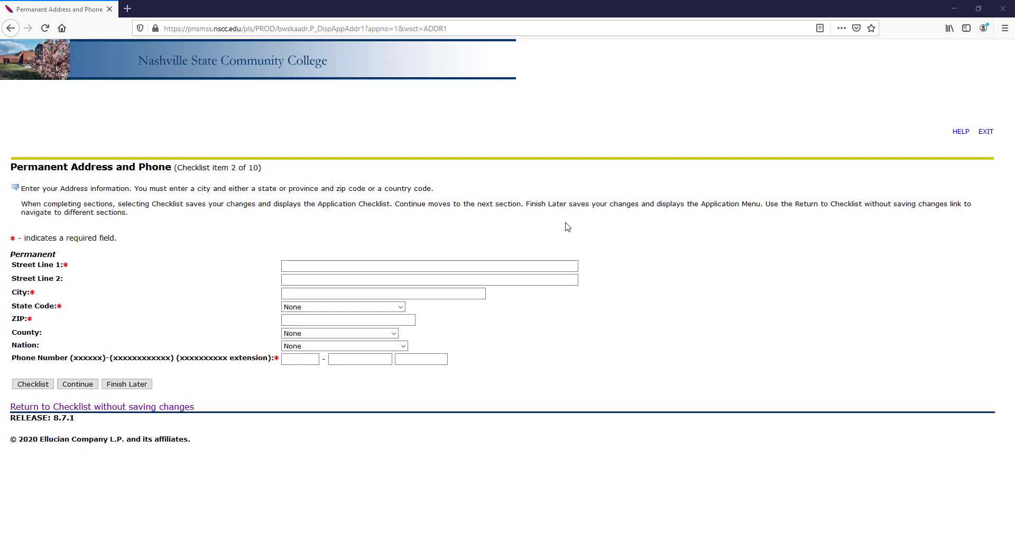
left_click(370, 277)
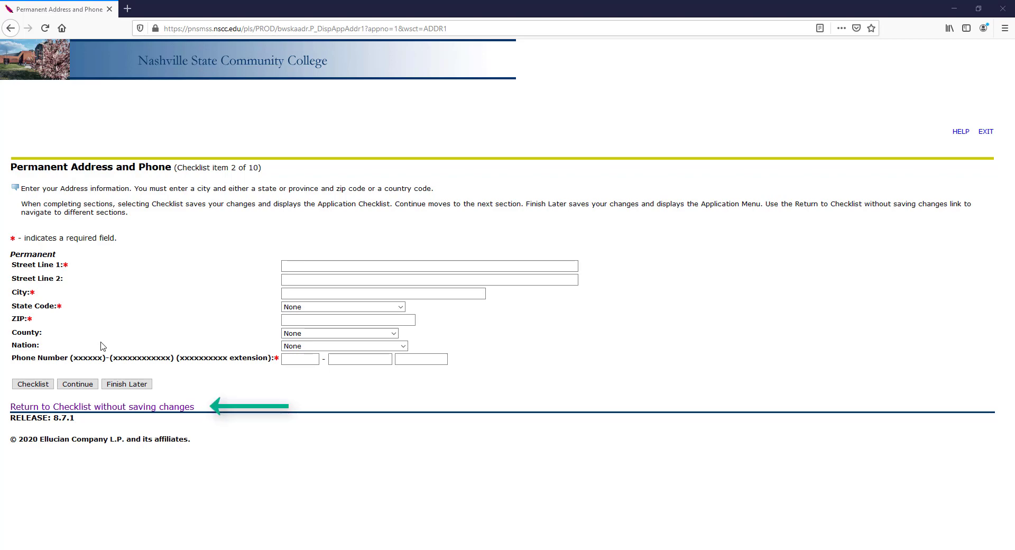
type("120 White Bridge Rd")
left_click(294, 294)
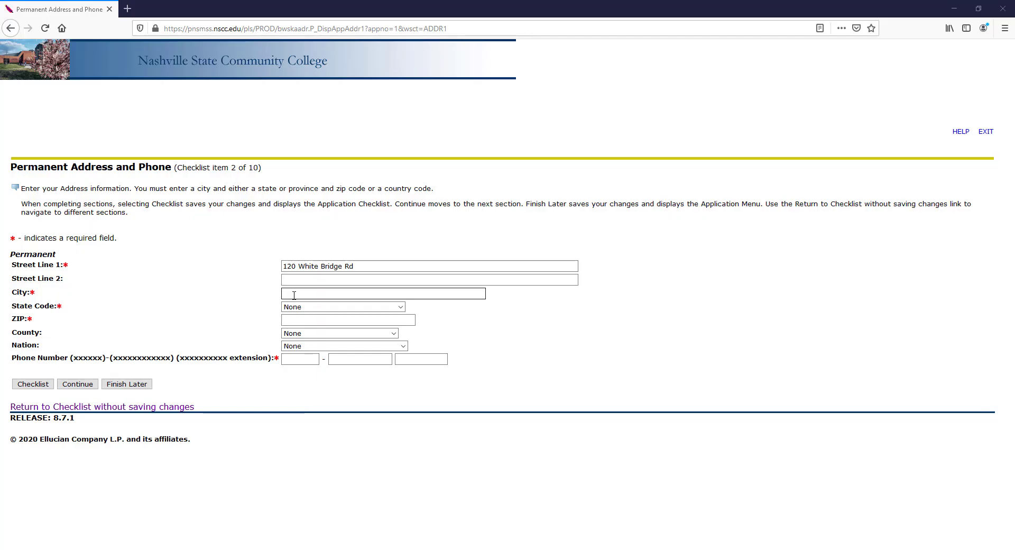
left_click(294, 293)
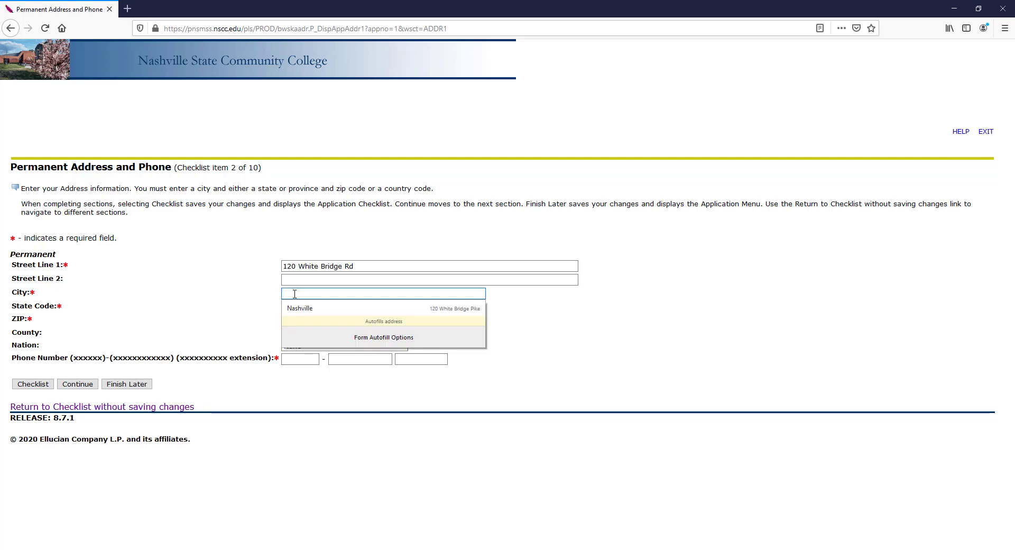
type("Nashville")
key("Down")
key("Return")
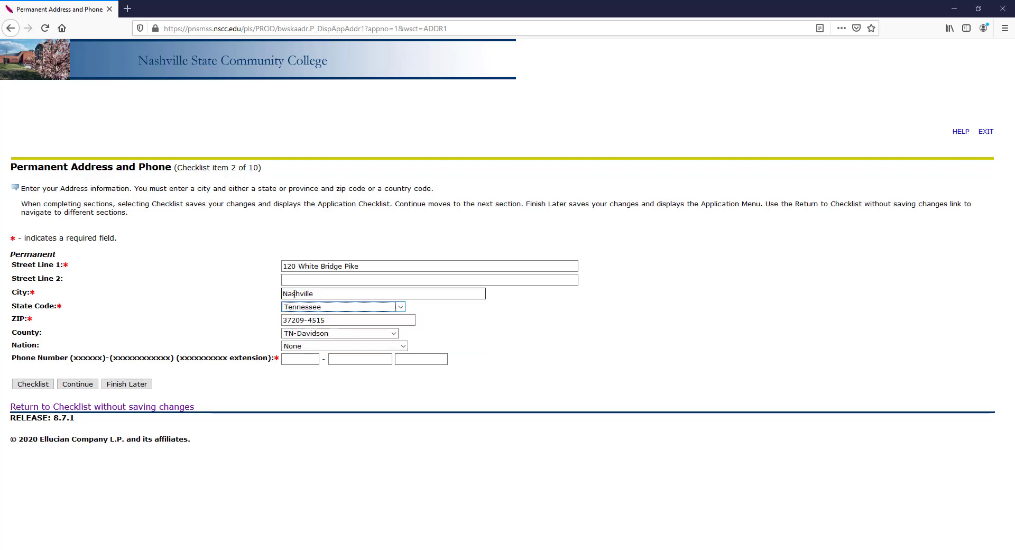
Enter the applicant's area code and phone number, then submit the address section.
key("Tab")
key("Tab")
key("Tab")
key("Tab")
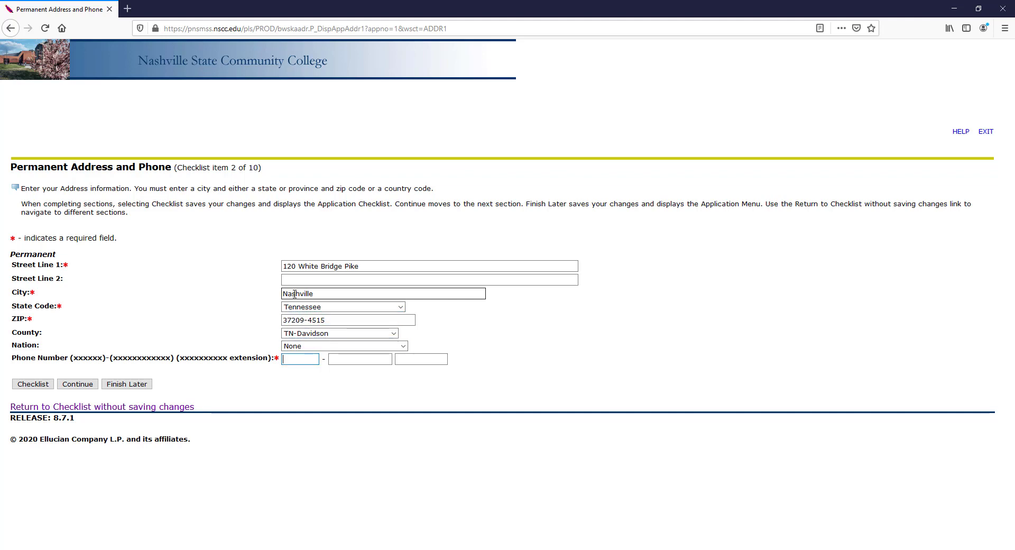
type("615")
key("Tab")
type("35")
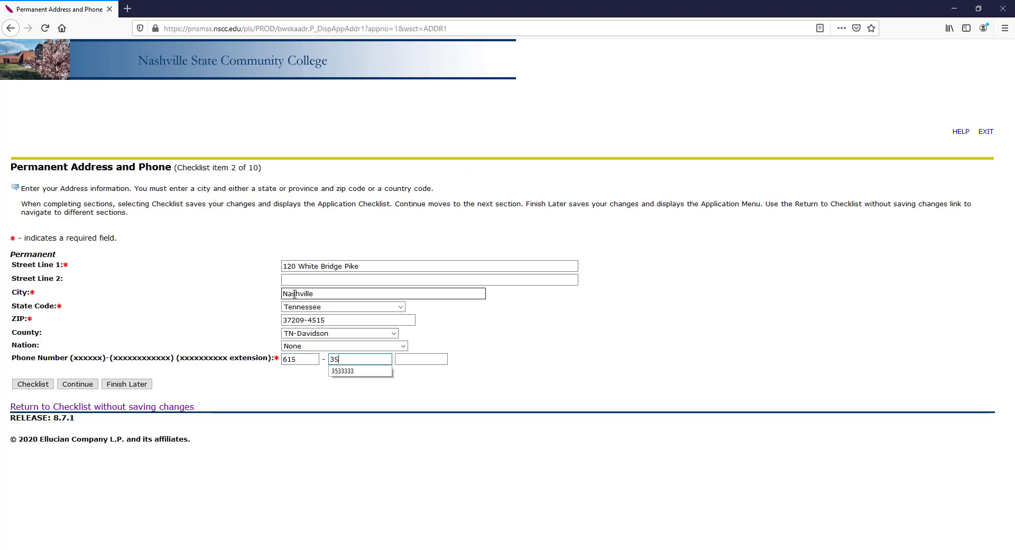
type("33333")
key("Tab")
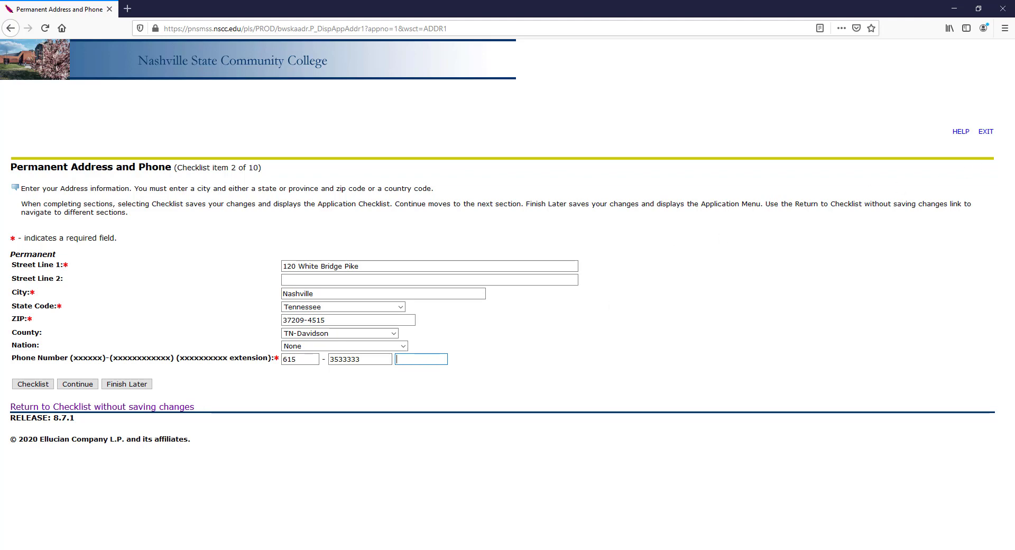
key("Return")
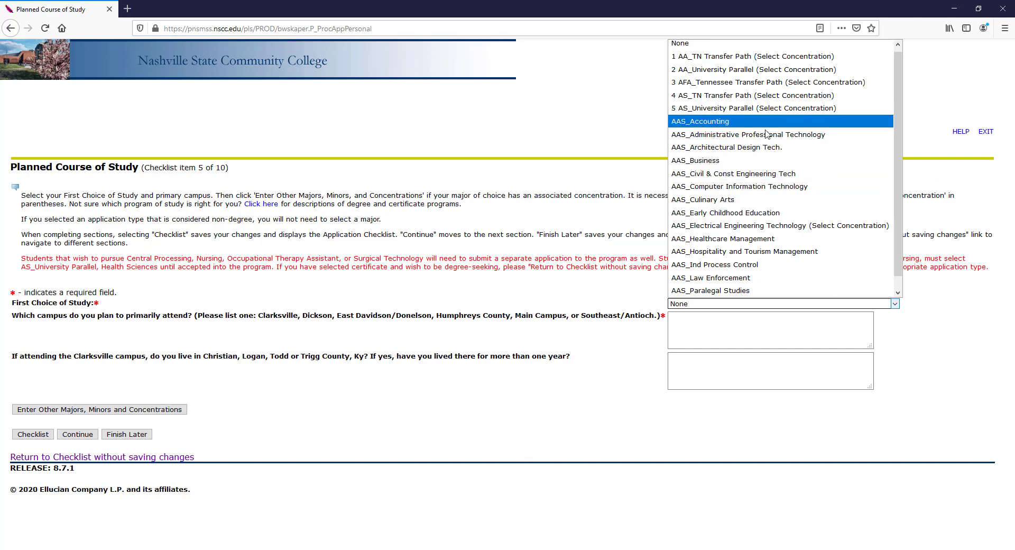
Pick AS_University Parallel with the Health Sciences (Nursing/Allied Health Pathway) concentration, then choose Change this Program.
left_click(734, 110)
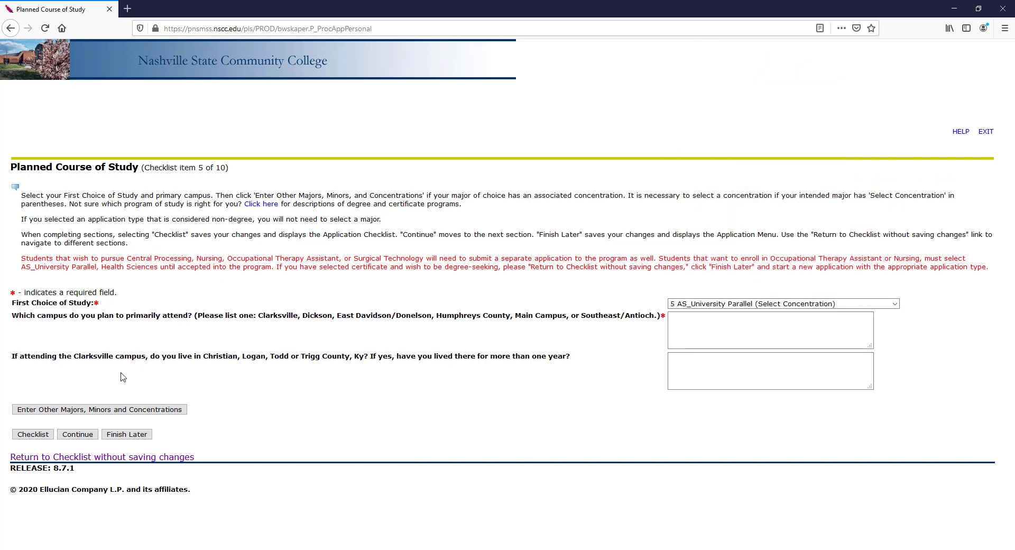
left_click(93, 410)
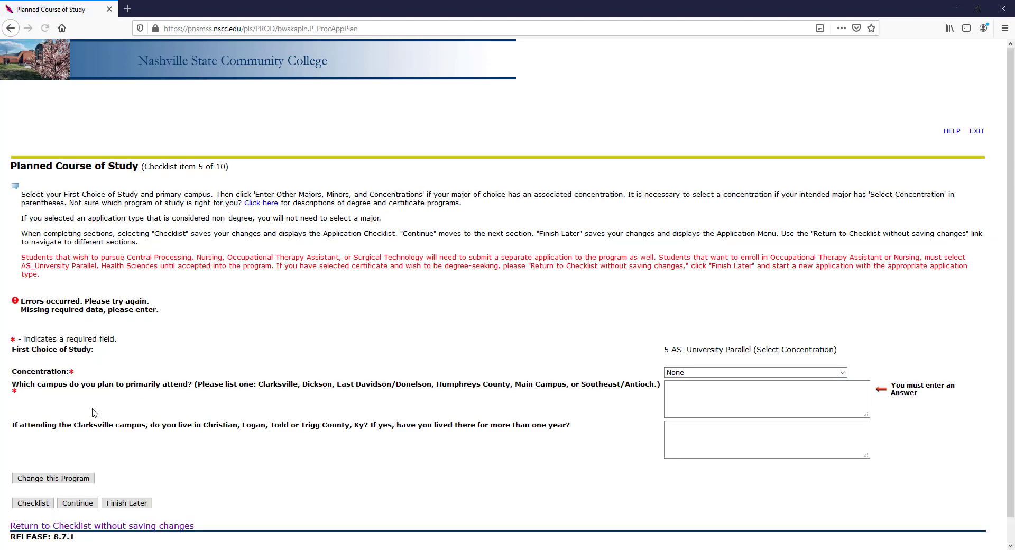
left_click(843, 373)
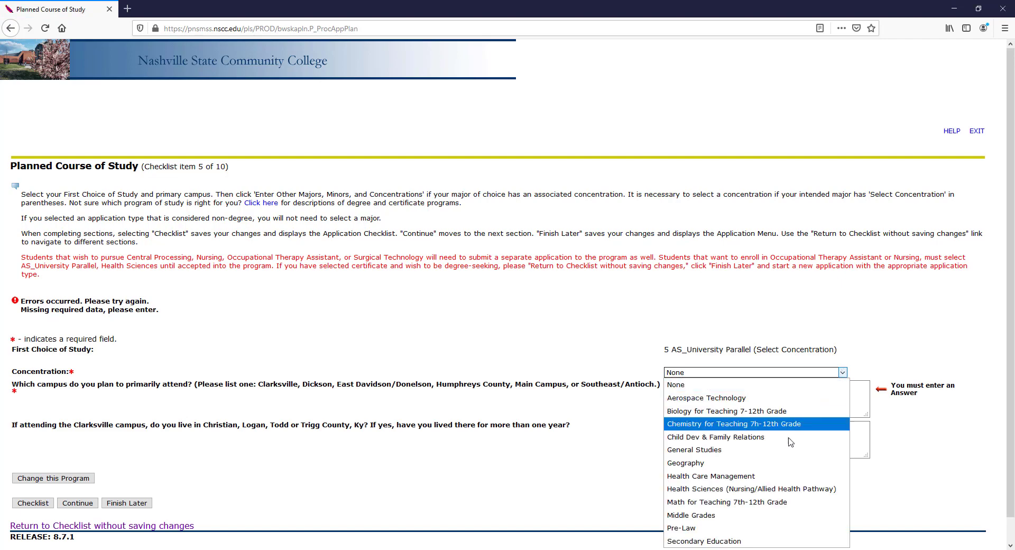
left_click(739, 490)
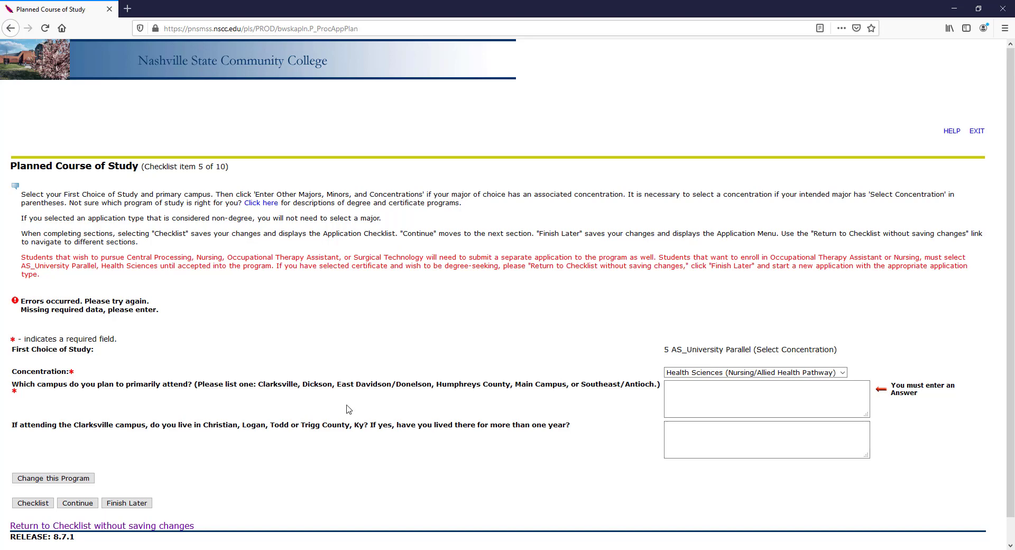
left_click(64, 481)
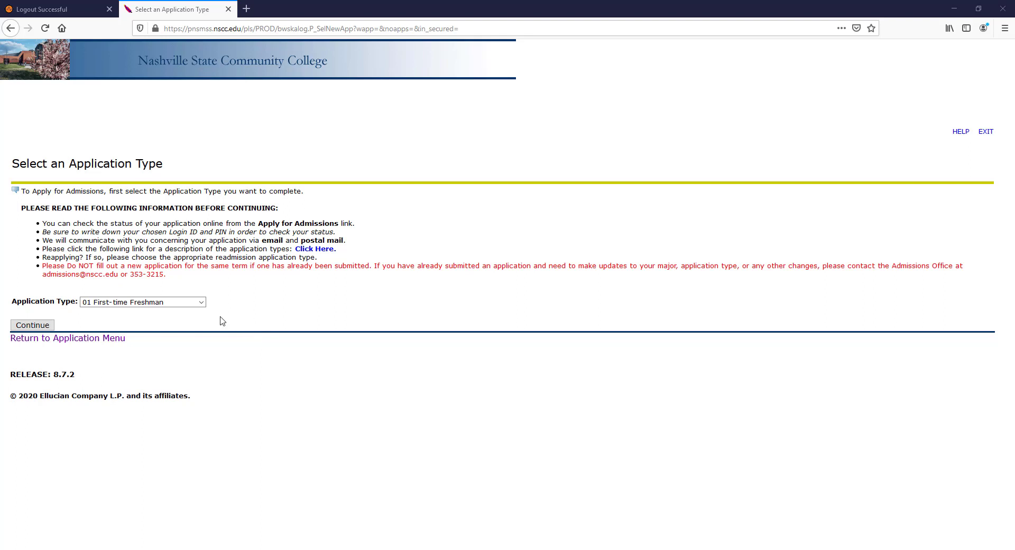
Reselect the application type and bring up the First Choice of Study options.
left_click(184, 302)
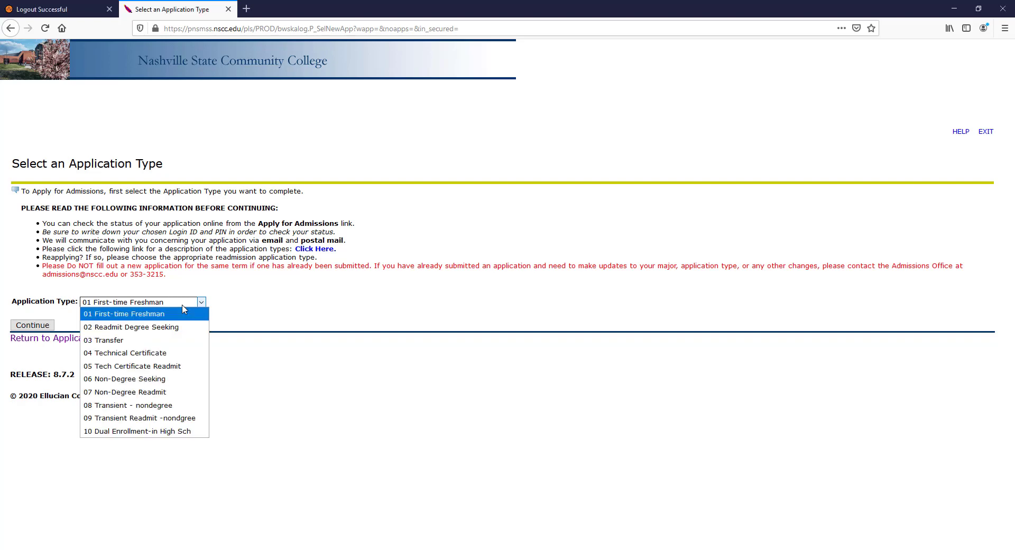
left_click(164, 353)
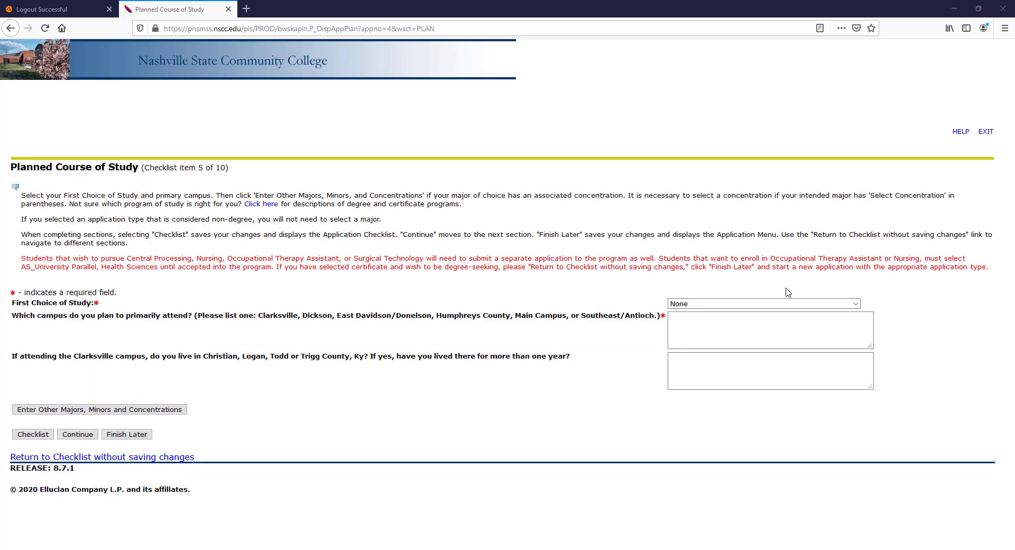
left_click(778, 306)
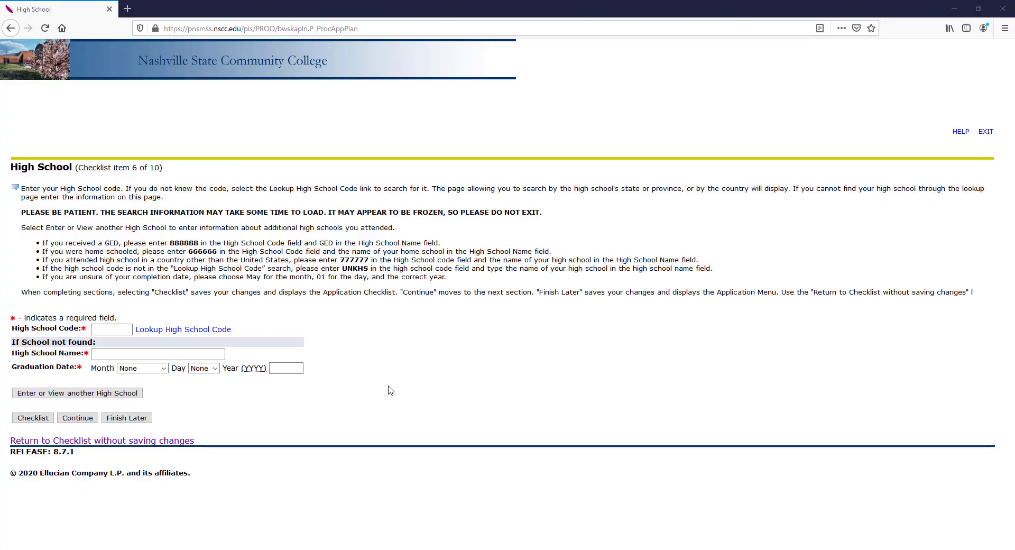
Look up East Nashville Magnet School in Nashville, Tennessee and copy it as the high school.
left_click(178, 332)
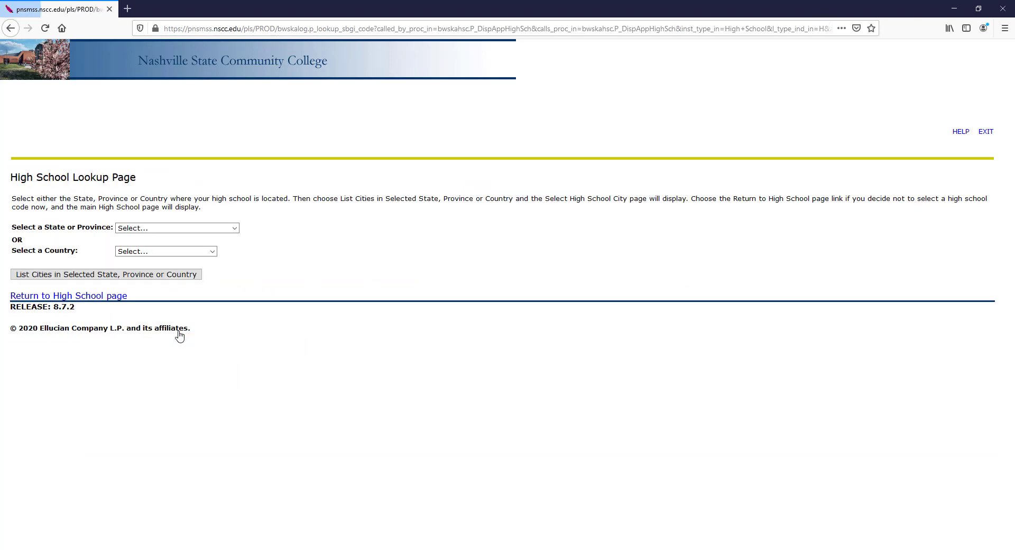
left_click(184, 230)
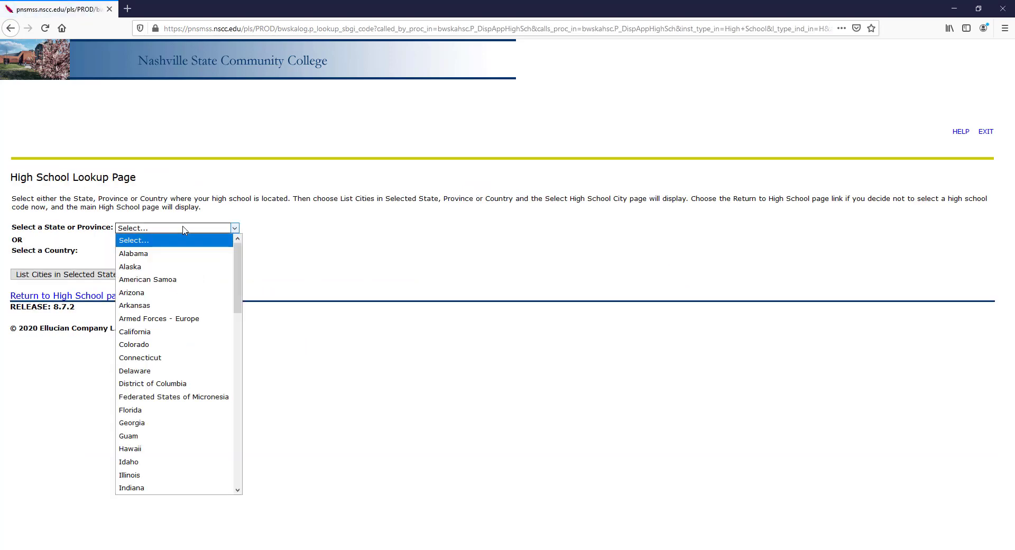
key("t")
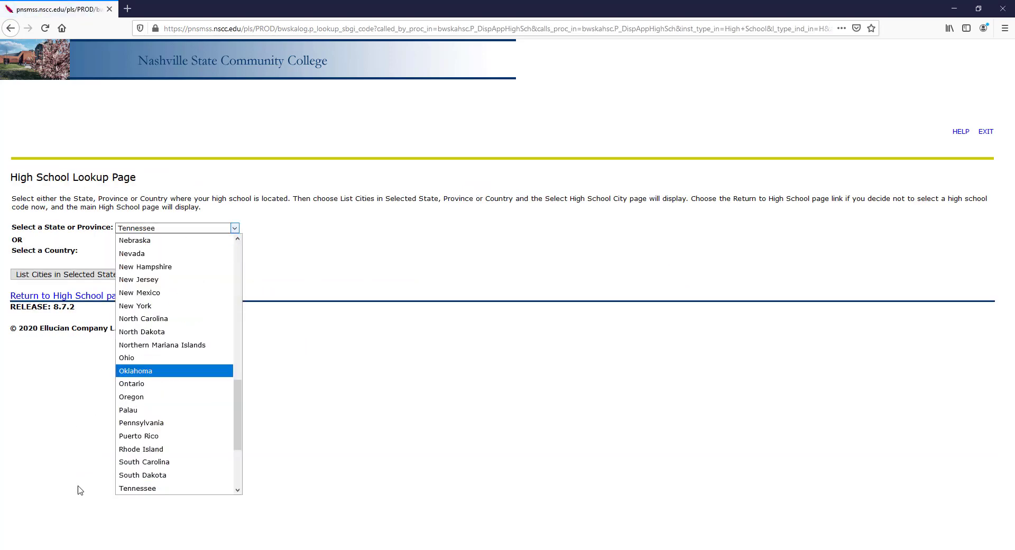
left_click(137, 490)
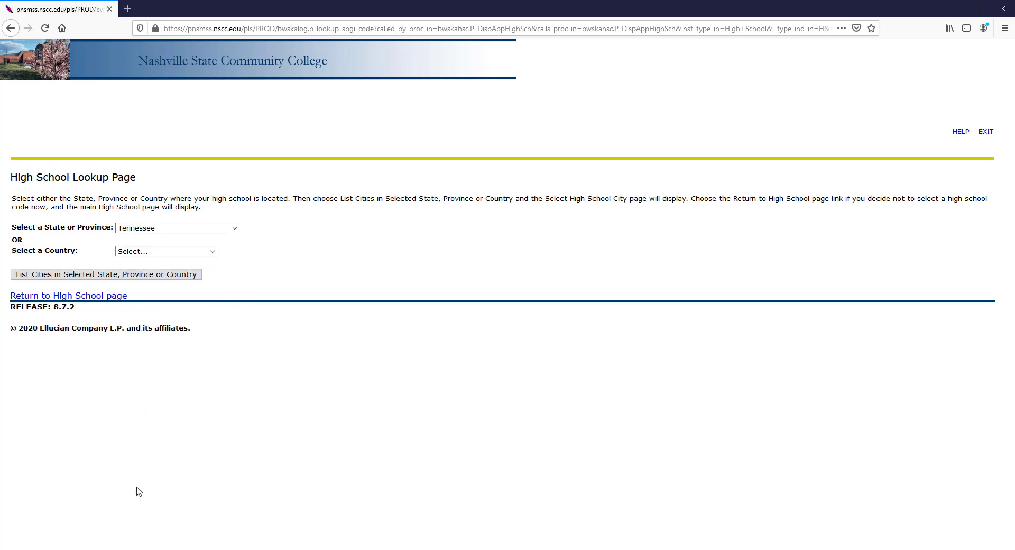
left_click(89, 275)
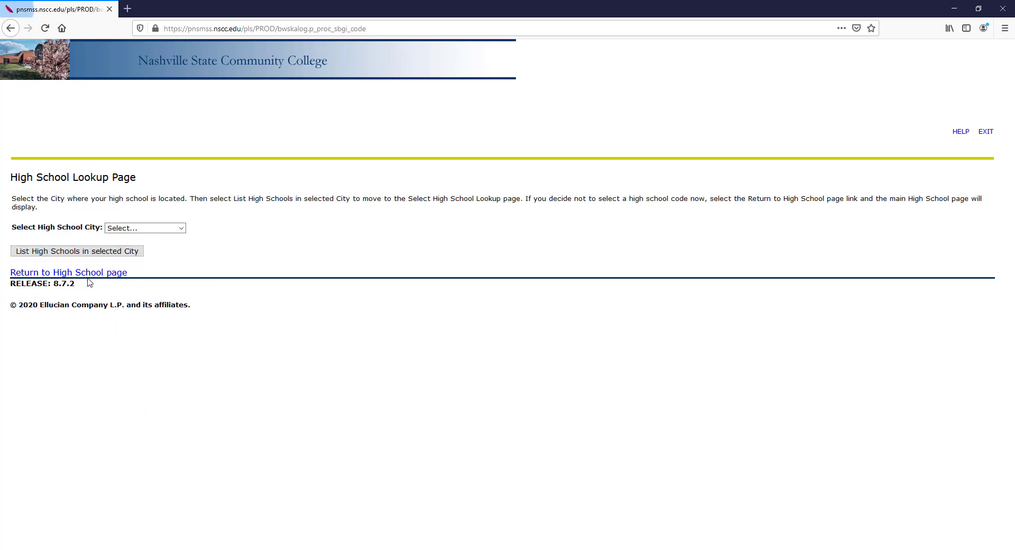
left_click(127, 228)
key("n")
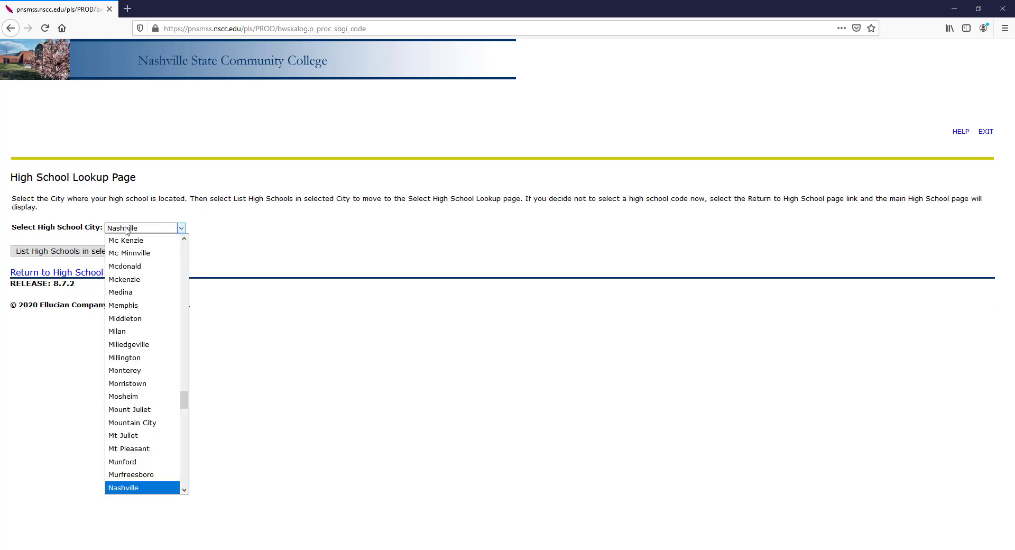
left_click(124, 487)
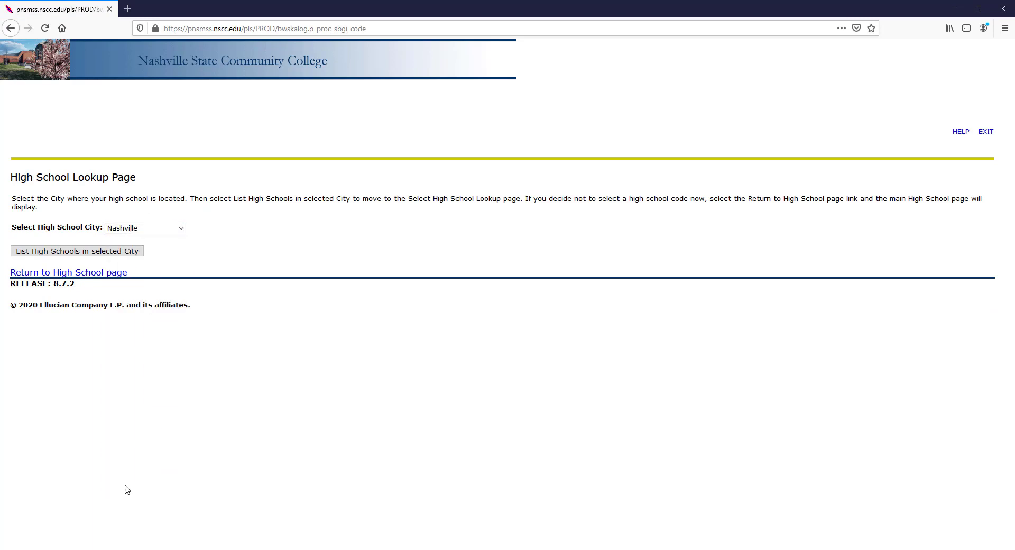
left_click(80, 252)
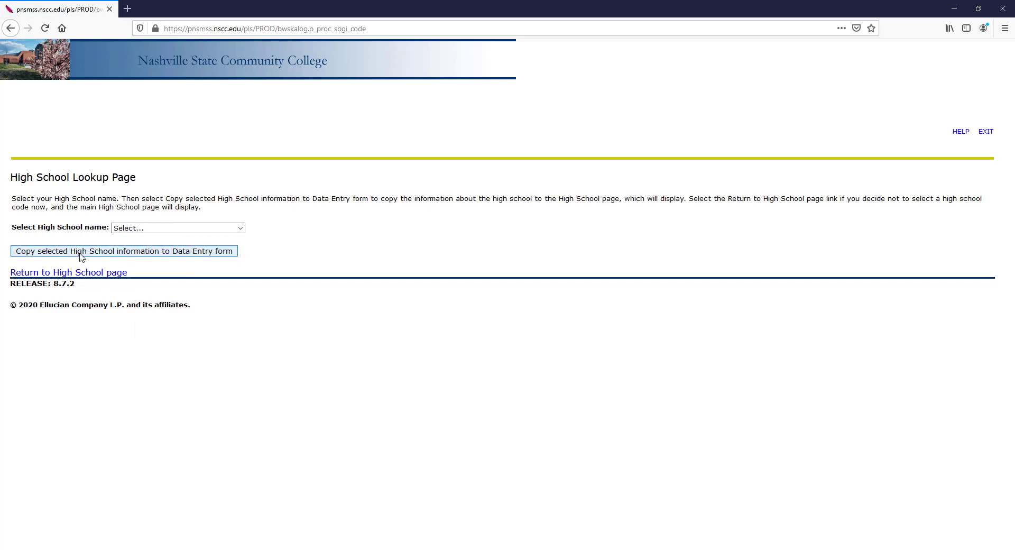
left_click(158, 228)
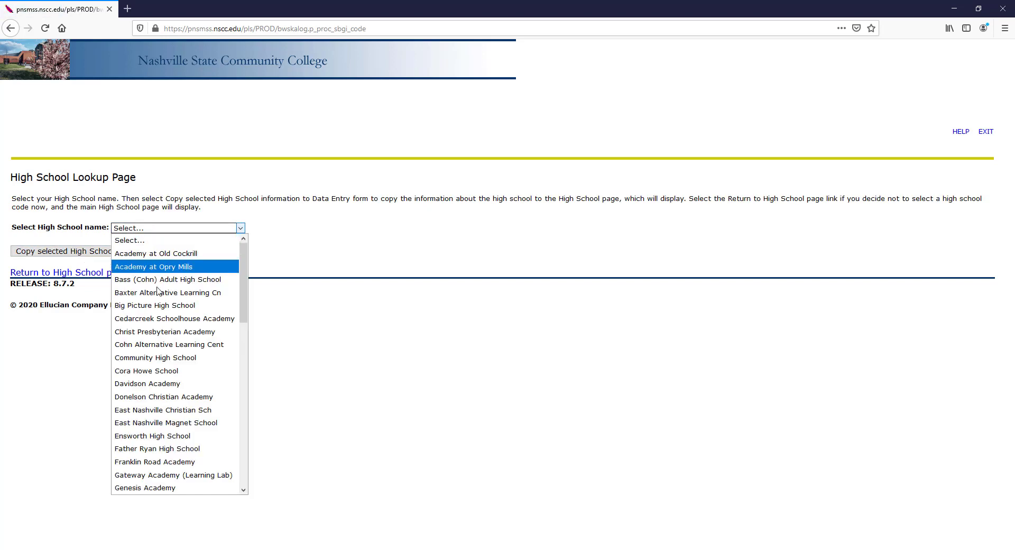
left_click(167, 423)
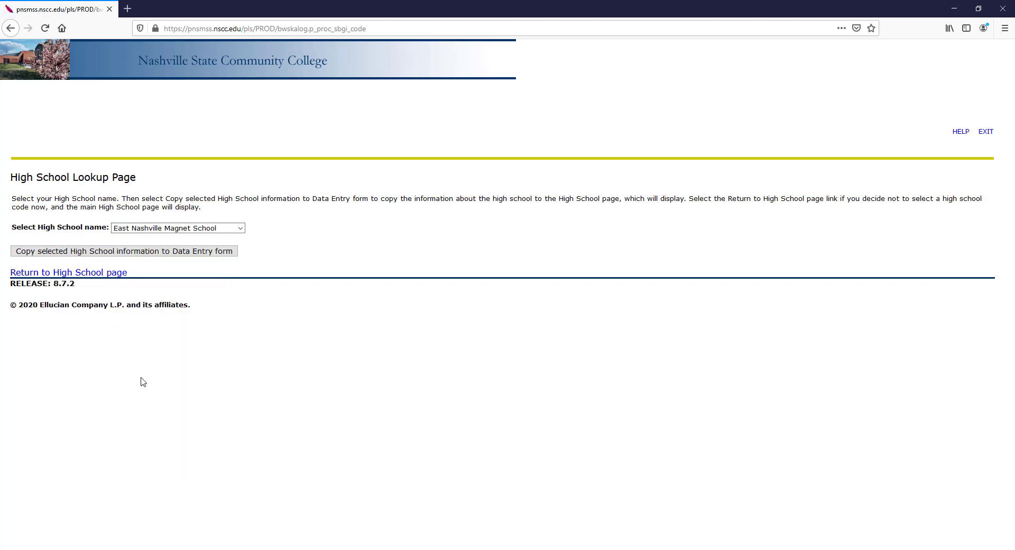
left_click(94, 255)
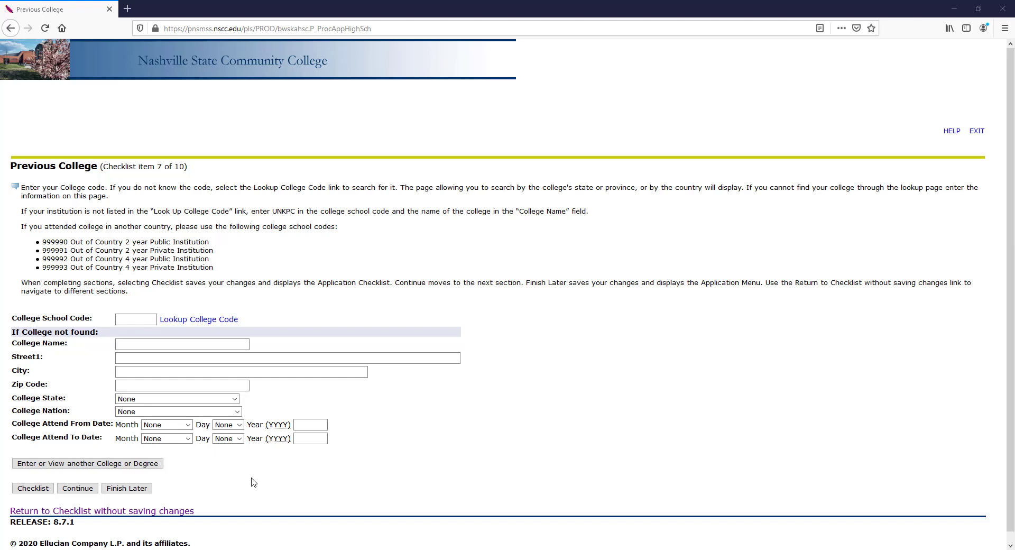
Look up Volunteer State Cmty College in Gallatin, Tennessee and copy it as the previous college.
left_click(190, 321)
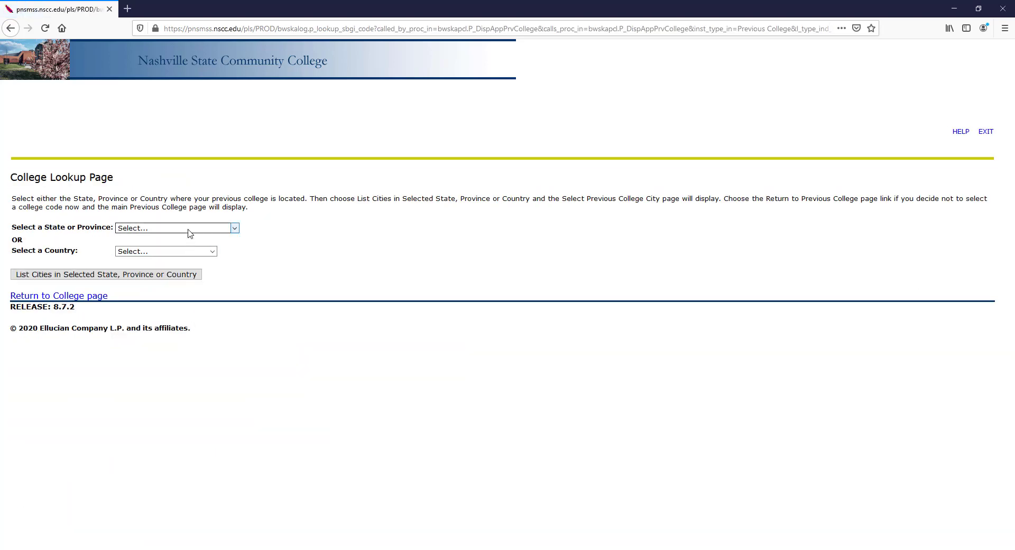
left_click(190, 233)
scroll(183, 412, "down", 6)
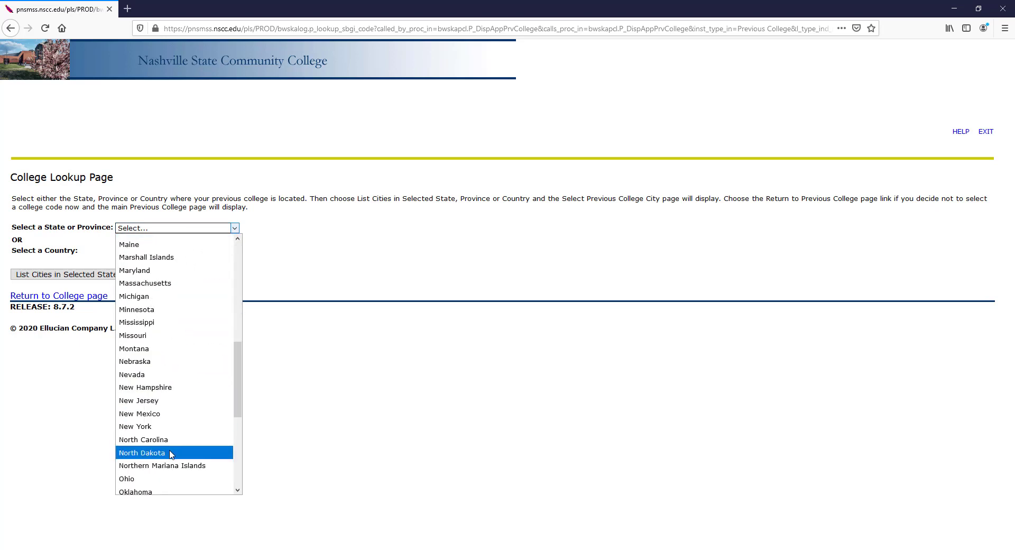
scroll(169, 453, "down", 4)
left_click(169, 430)
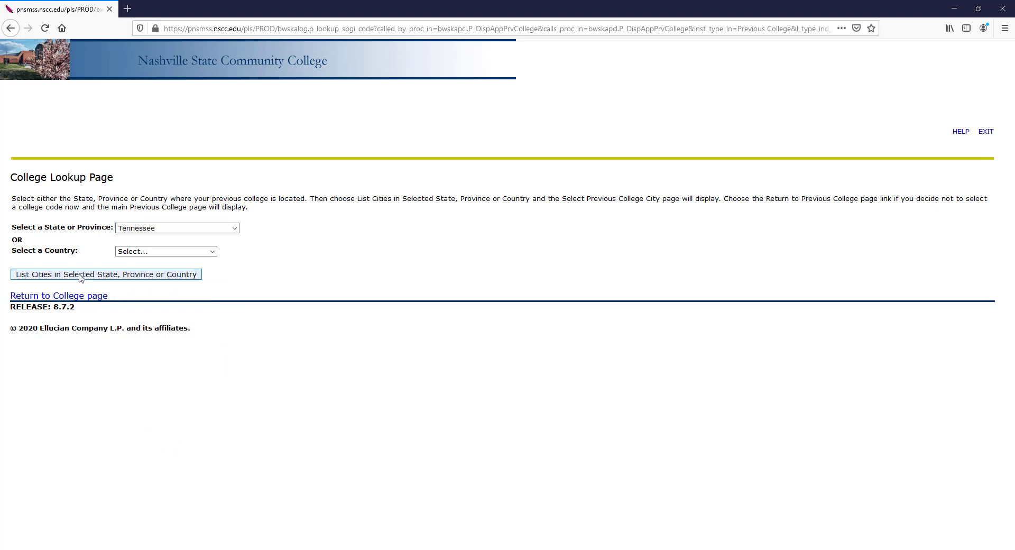
left_click(80, 275)
left_click(119, 229)
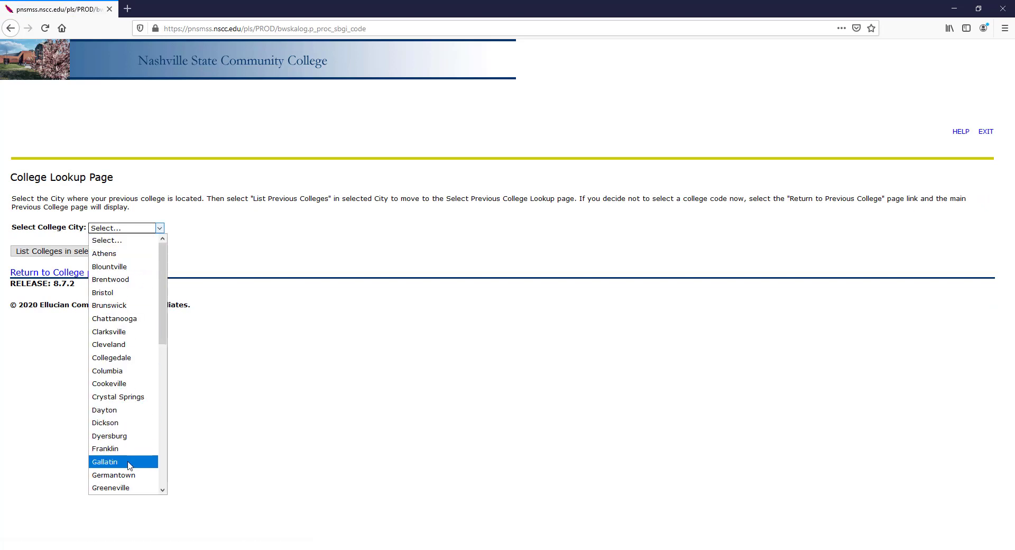
left_click(130, 463)
left_click(66, 251)
left_click(206, 228)
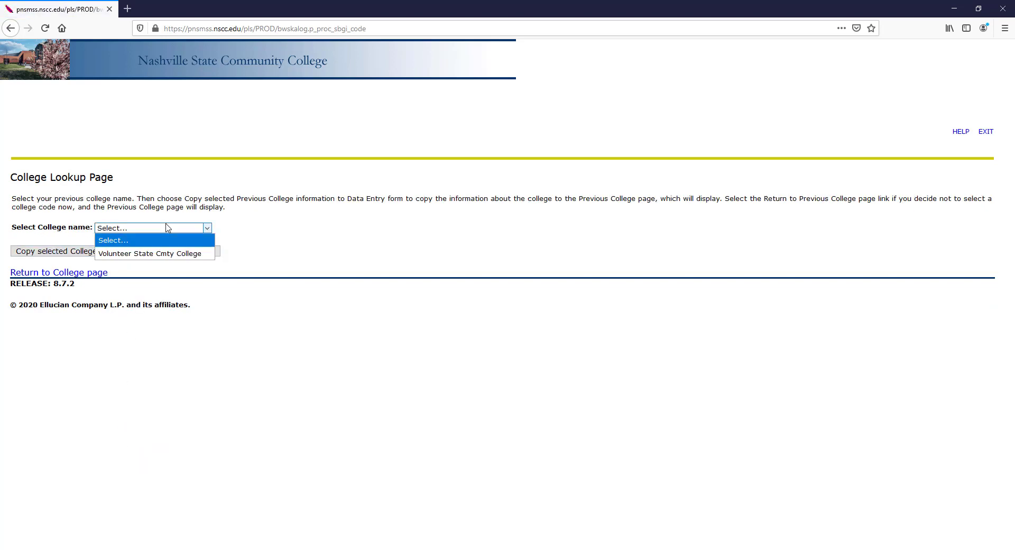
left_click(162, 254)
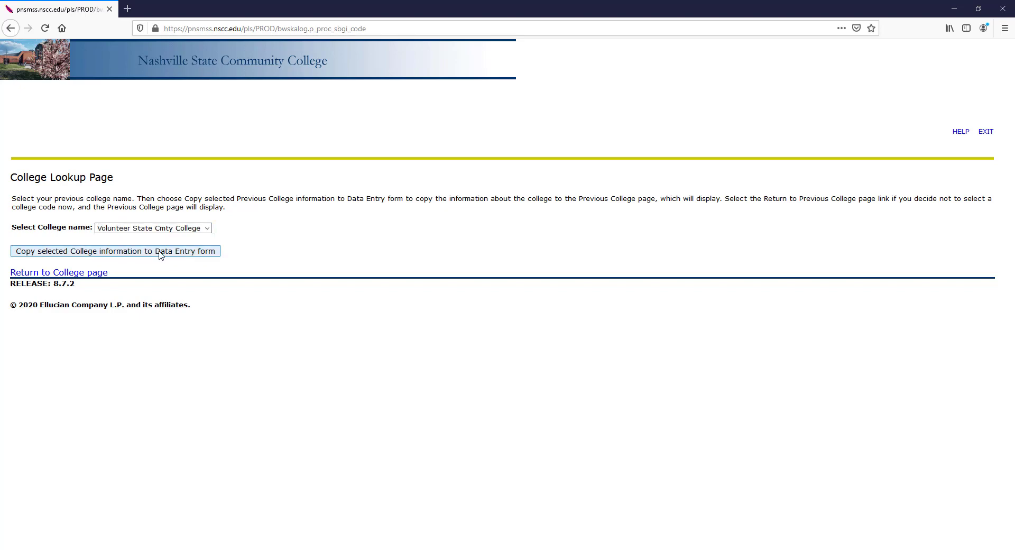
left_click(161, 255)
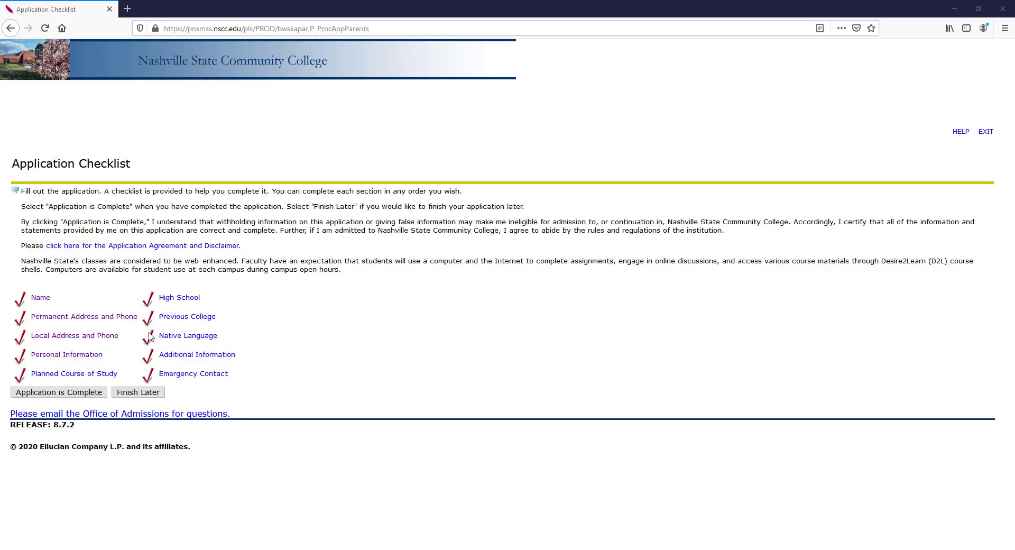
Mark the application complete and agree to the admissions terms.
left_click(73, 392)
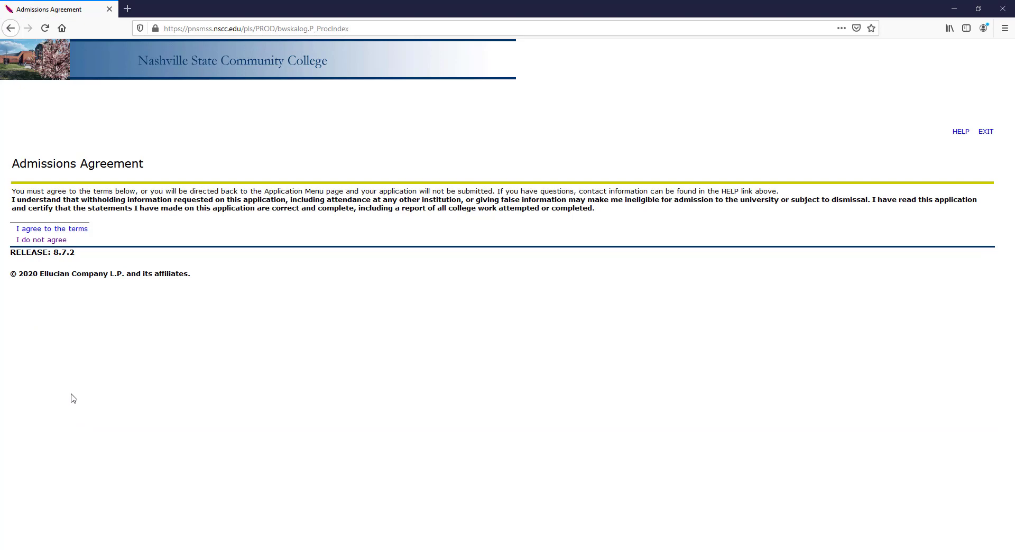
left_click(74, 233)
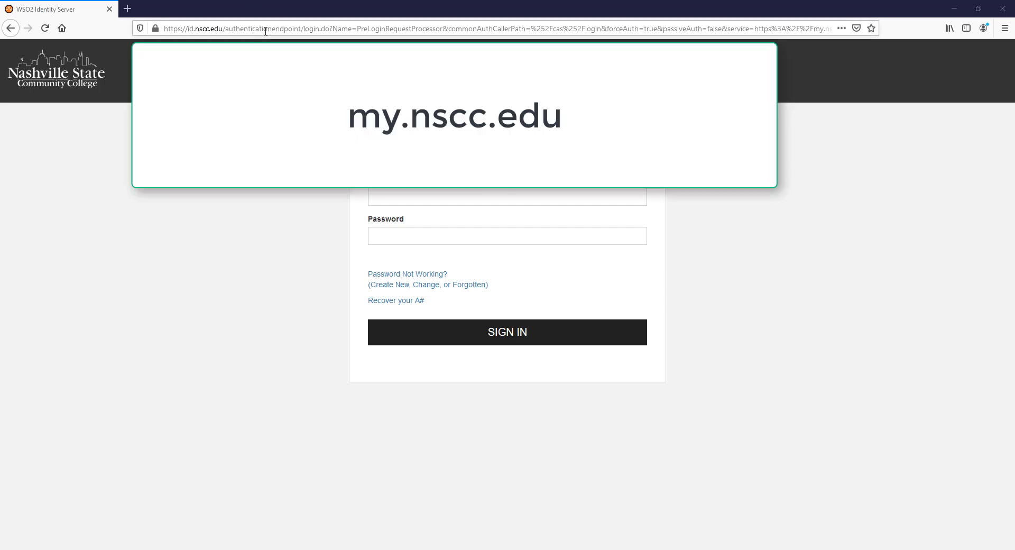
Replace the browser address with my.nscc.edu, leaving the NSCC Sign In fields still empty.
left_click(265, 30)
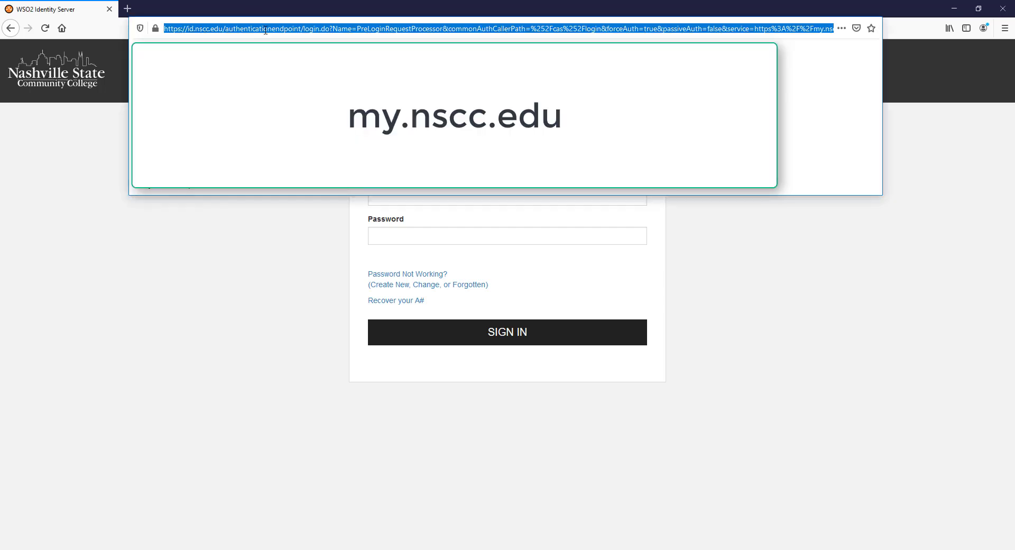
type("my.nscc.")
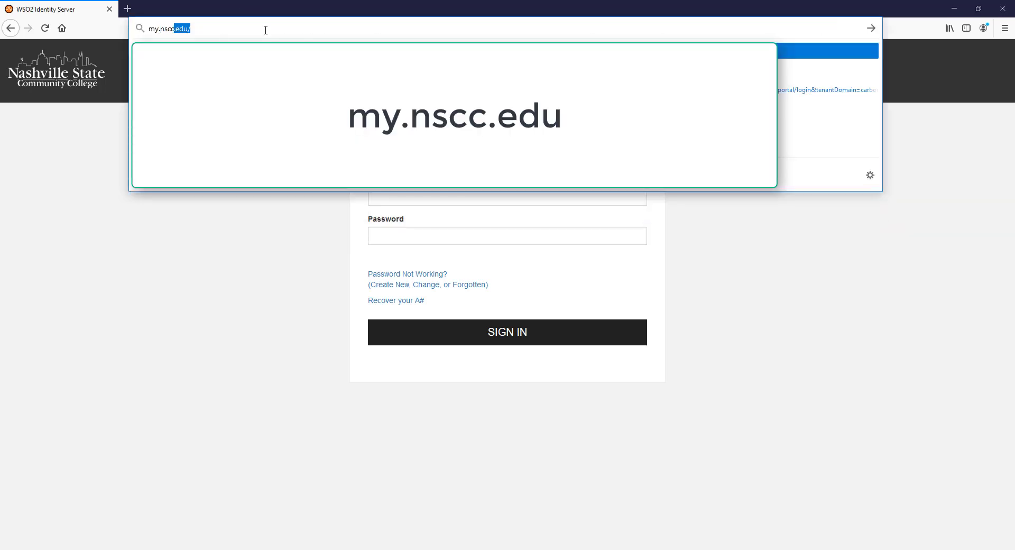
type("edu")
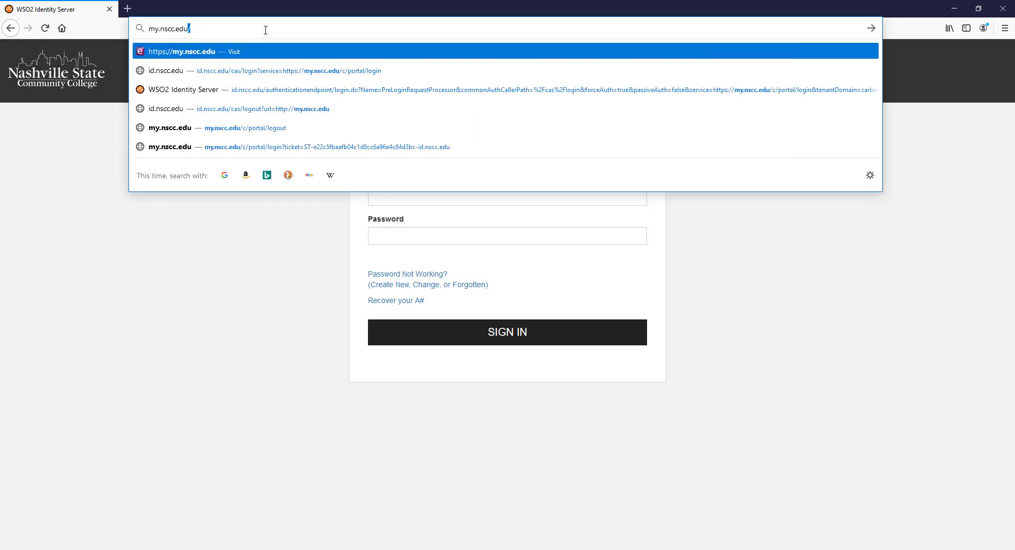
left_click(243, 285)
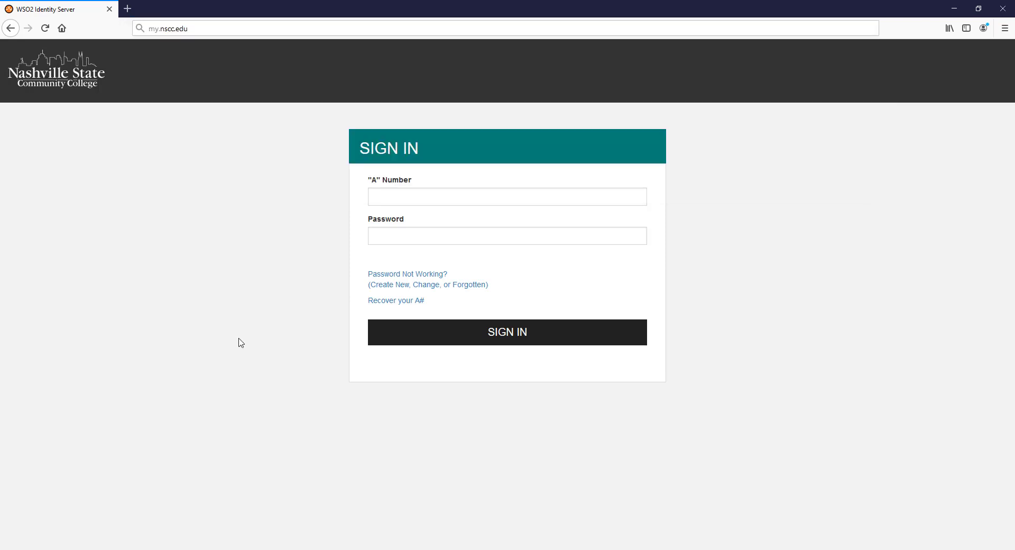